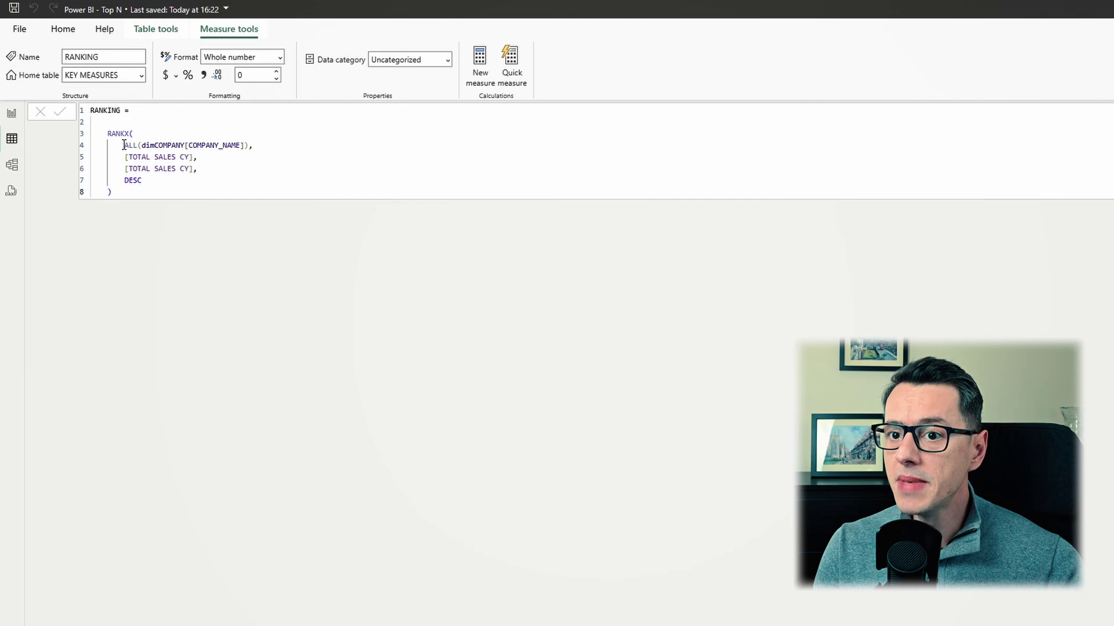
Examine the arguments of the RANKING measure's RANKX formula: the company table, the TOTAL SALES CY expression and value, and the sort order.
left_click_drag(124, 145, 270, 151)
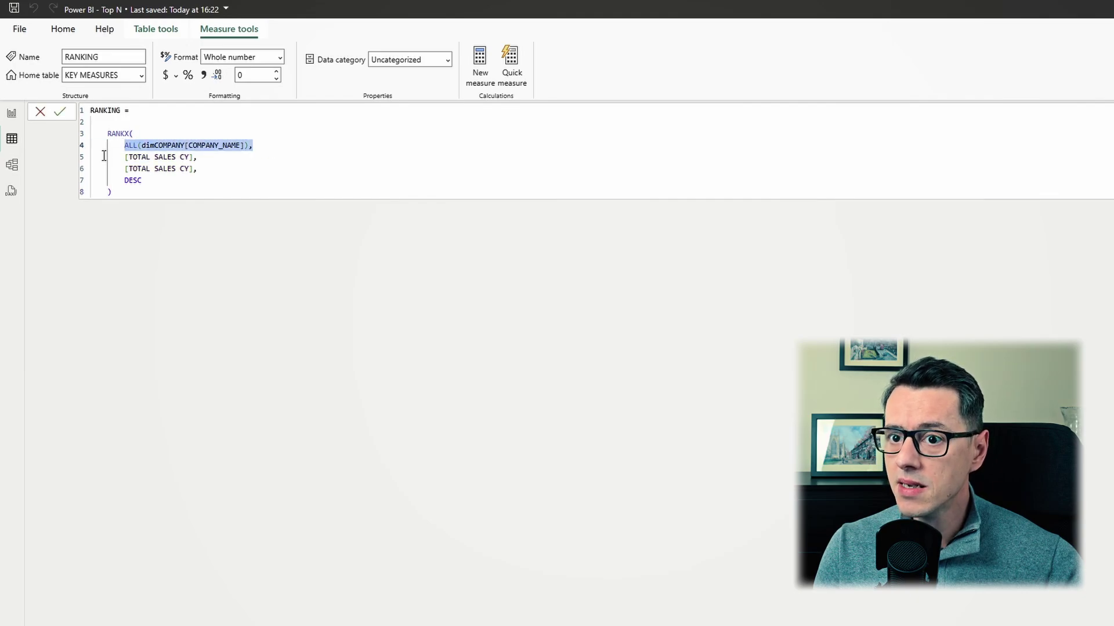
left_click_drag(104, 156, 200, 154)
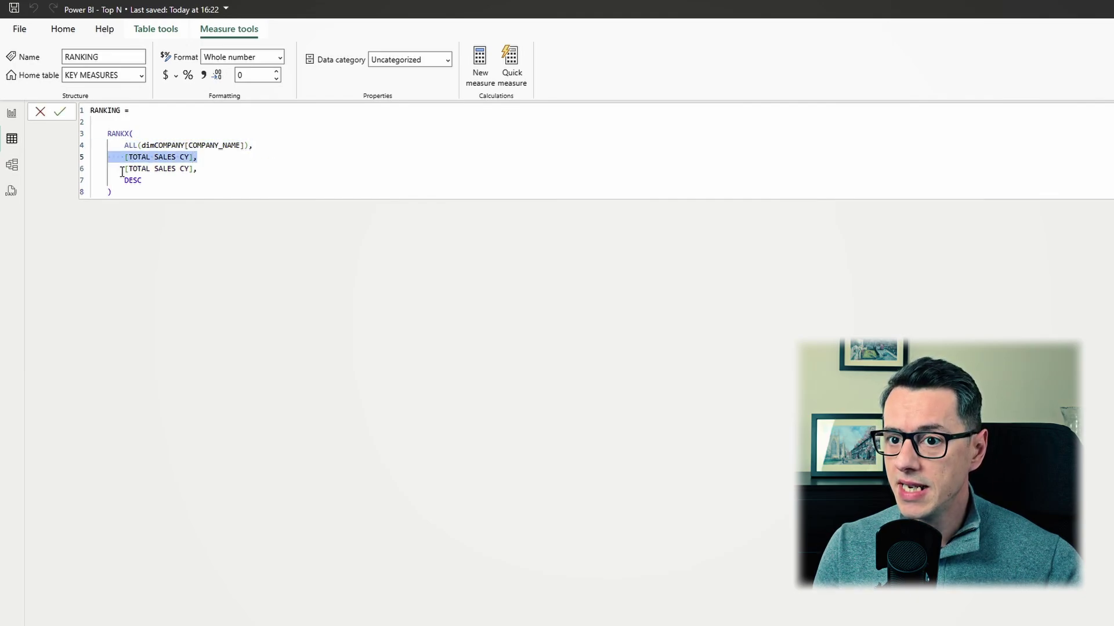
left_click_drag(122, 172, 195, 170)
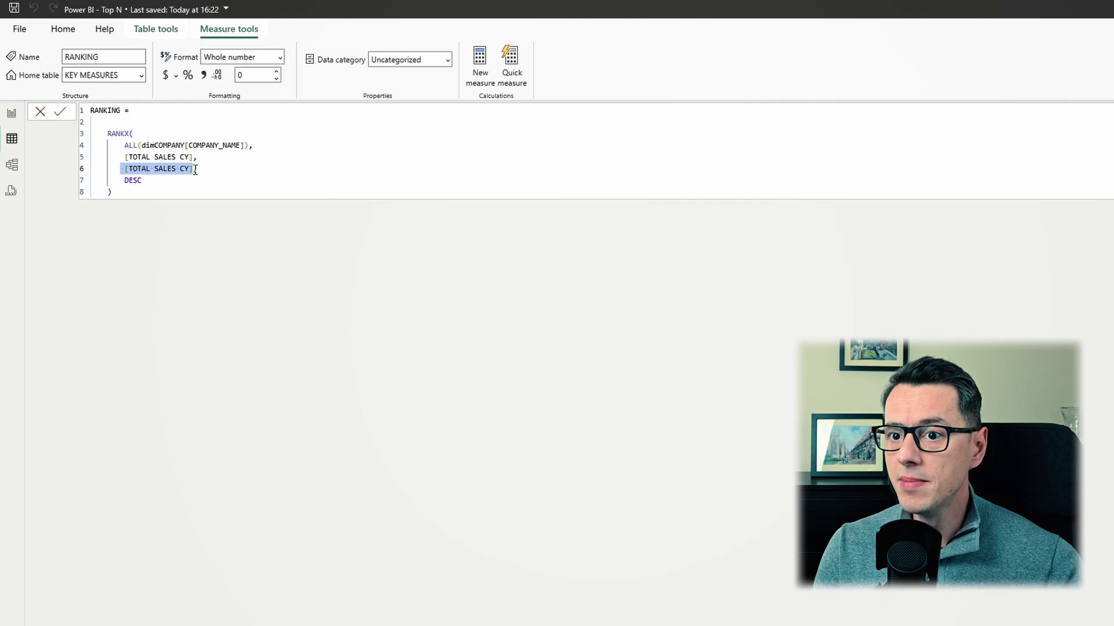
left_click(159, 180)
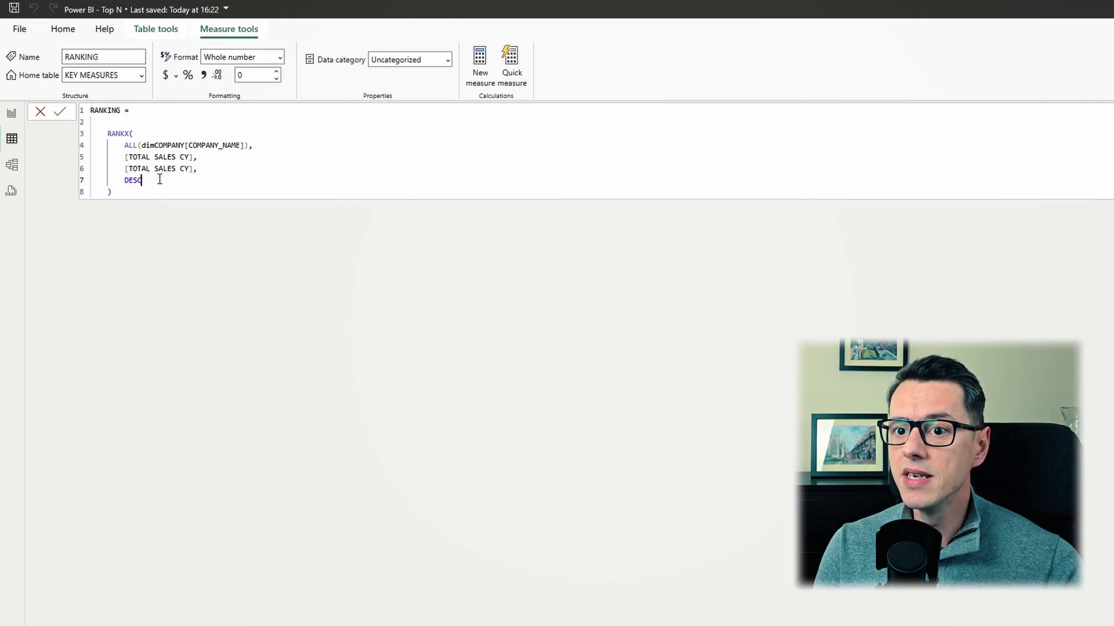
left_click(210, 314)
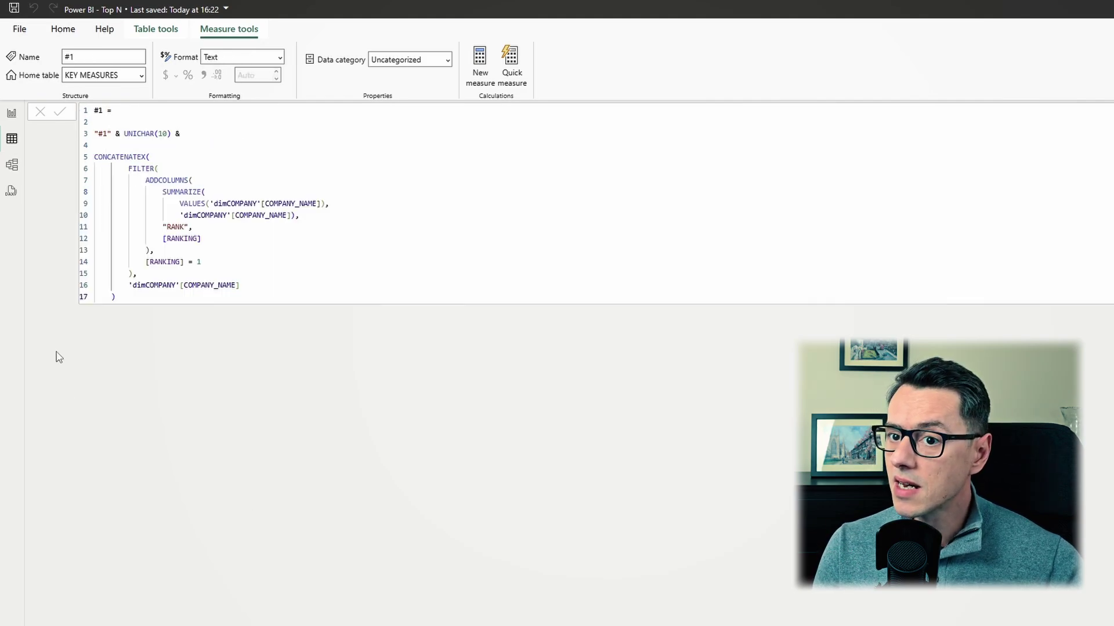
Examine the ADDCOLUMNS table and returned company name in measure #1, and compare the ranking filter across measures #1, #2 and #3.
left_click(112, 217)
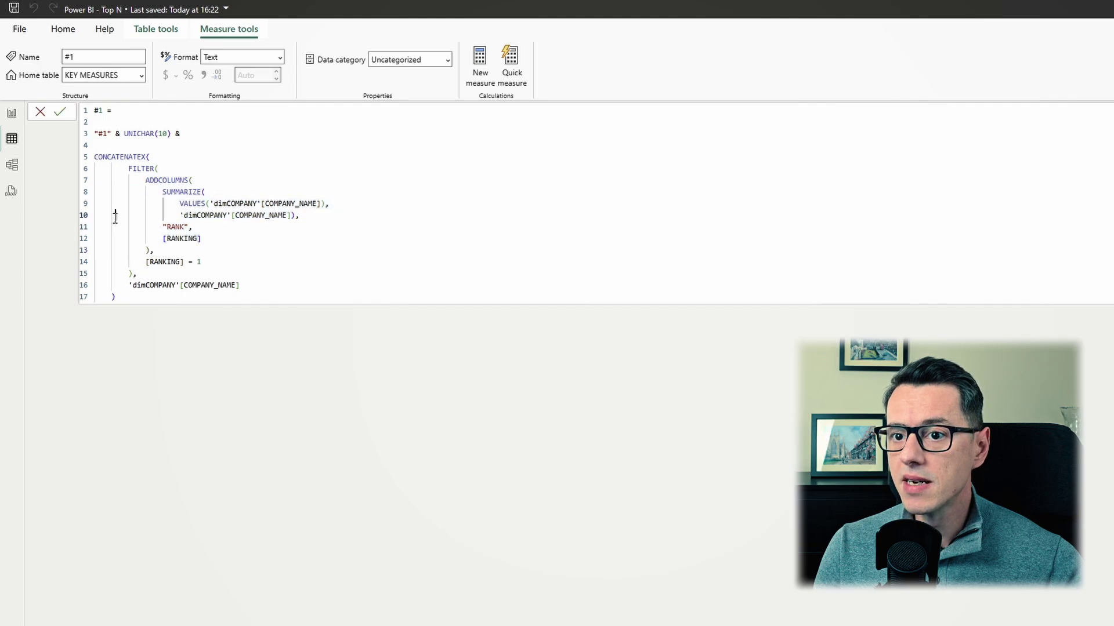
left_click_drag(143, 180, 153, 250)
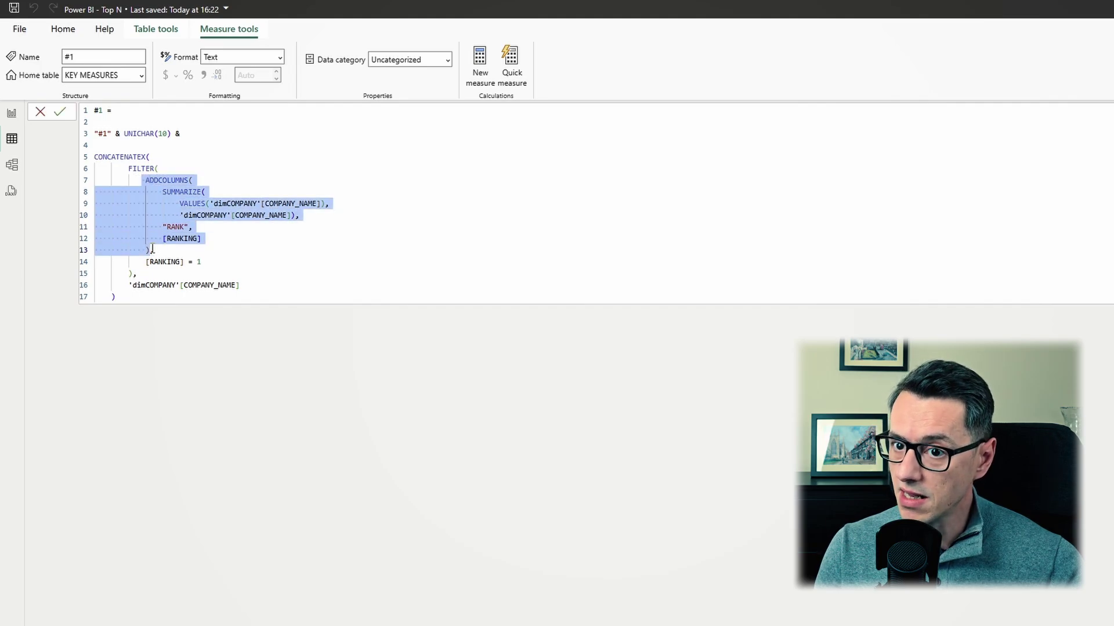
left_click_drag(203, 263, 154, 263)
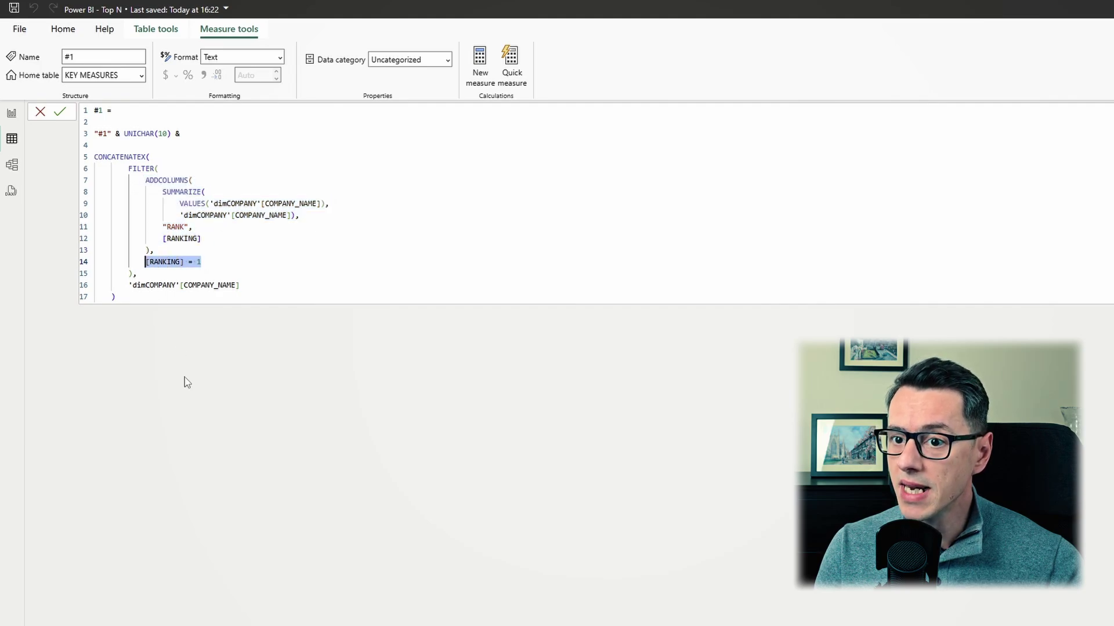
left_click_drag(241, 285, 131, 288)
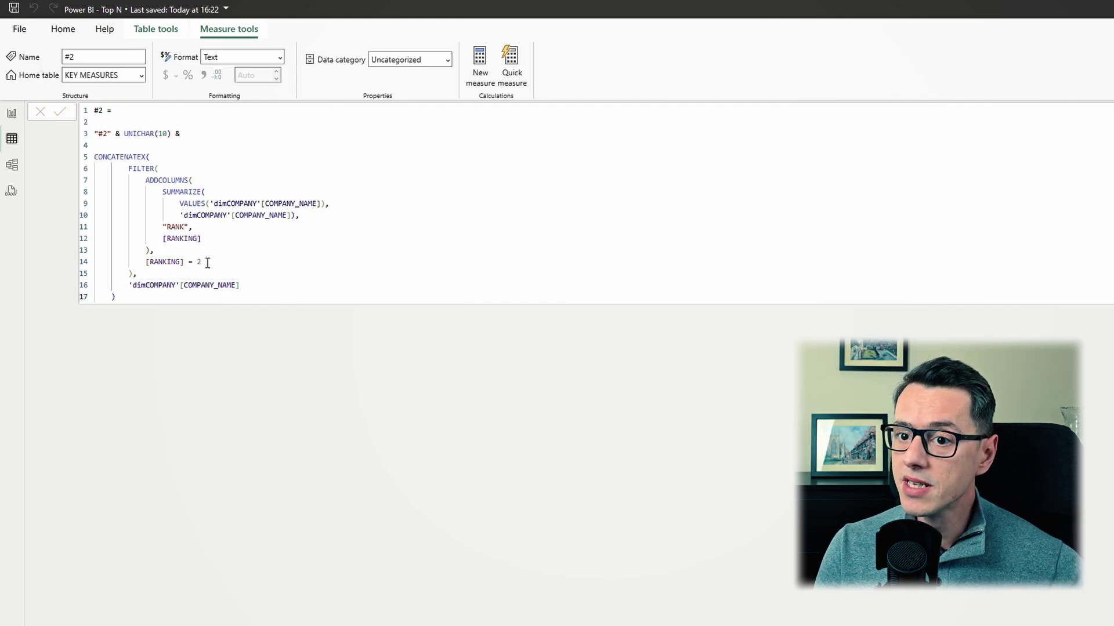
double_click(199, 262)
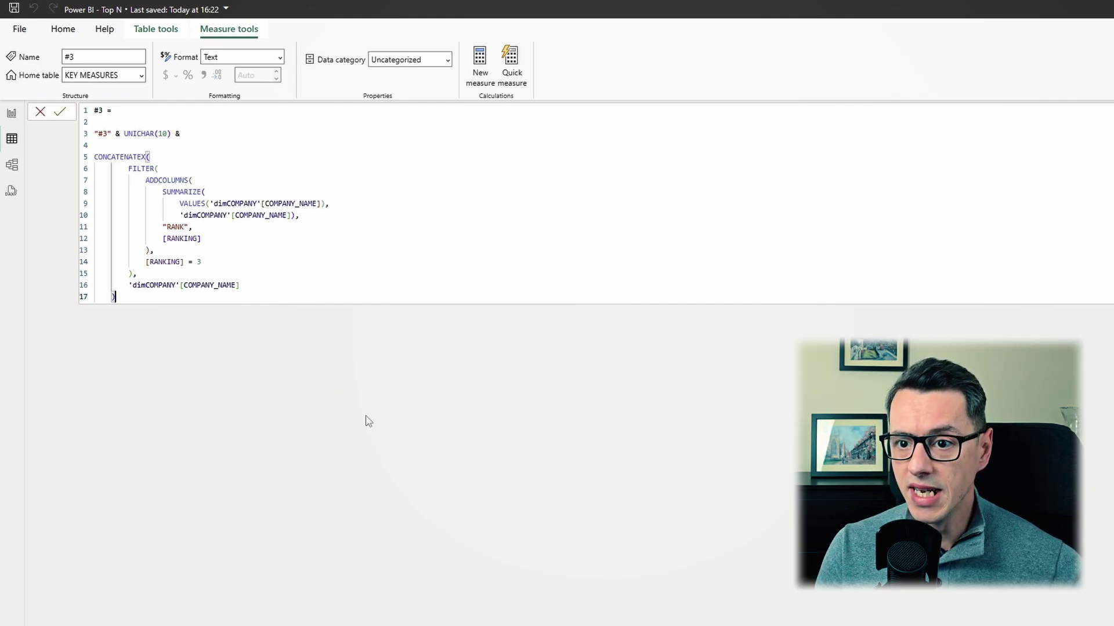
double_click(201, 262)
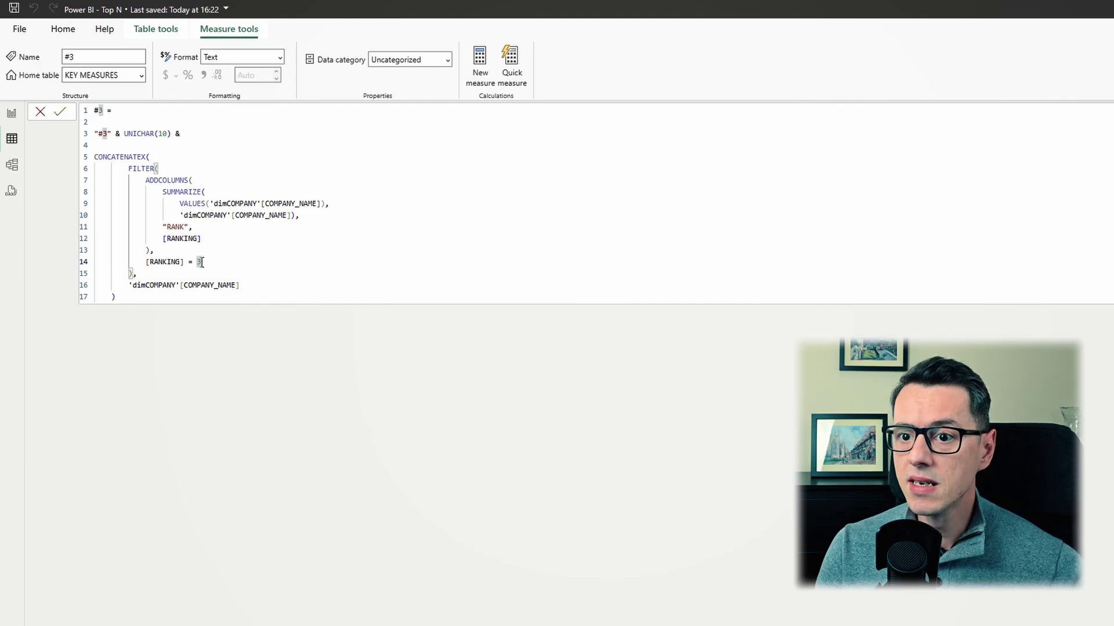
left_click(295, 361)
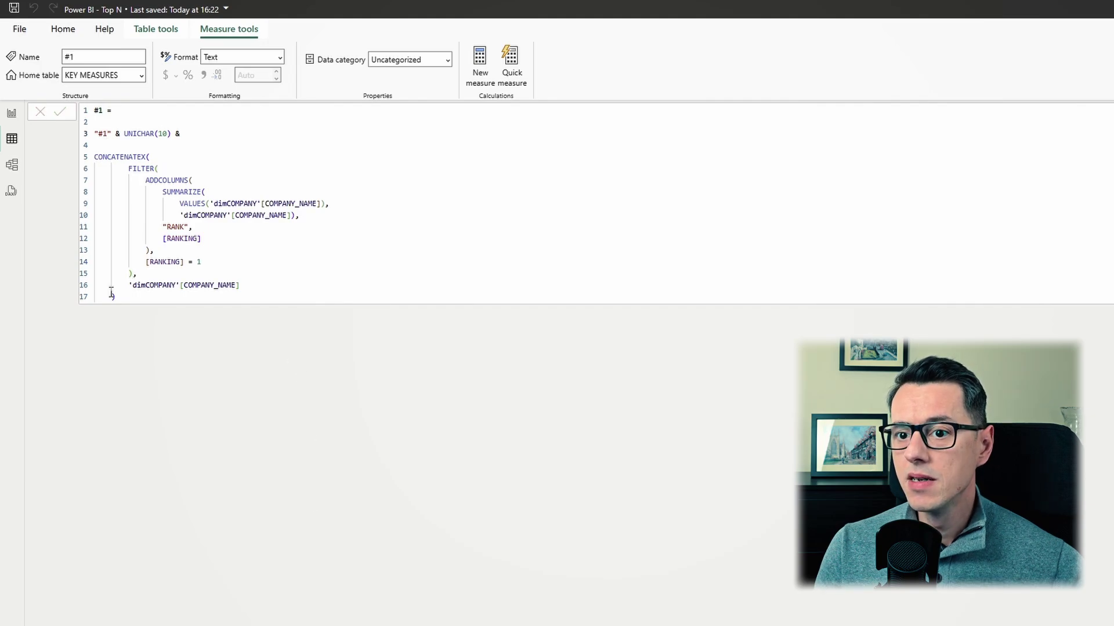
Examine how measure #1 joins its rank label and the UNICHAR(10) line break to the CONCATENATEX expression.
left_click_drag(115, 297, 79, 159)
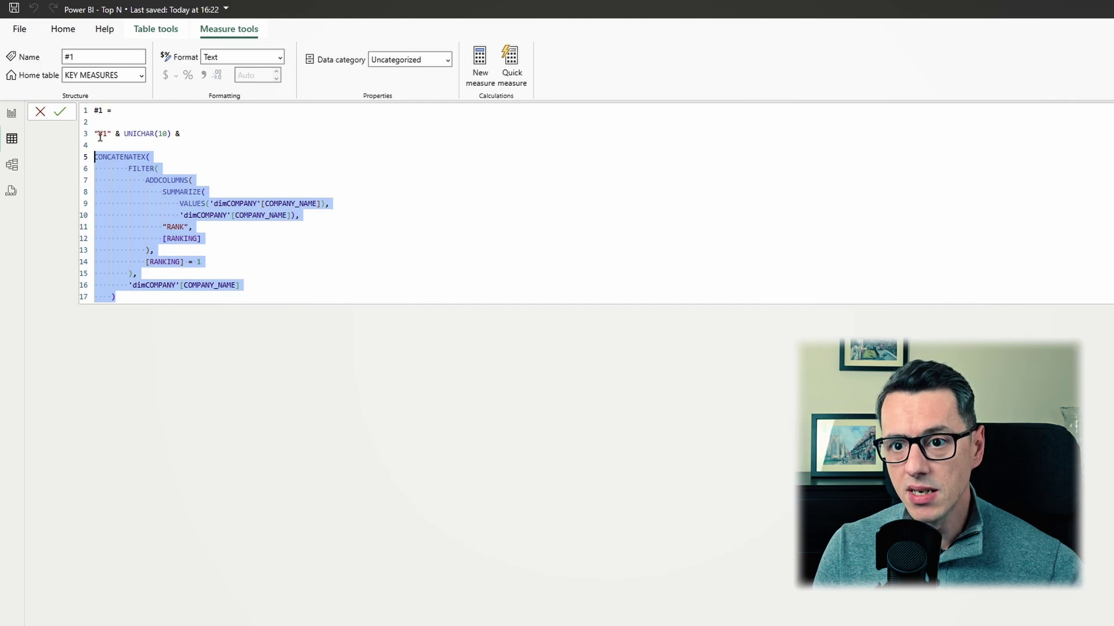
left_click_drag(95, 134, 177, 134)
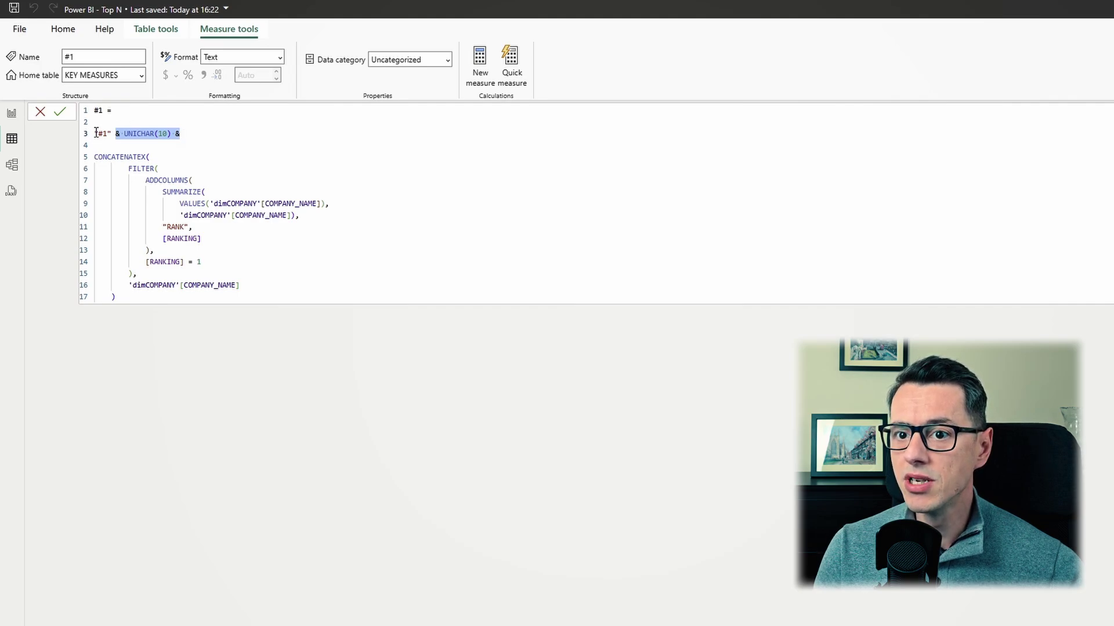
left_click_drag(95, 134, 191, 317)
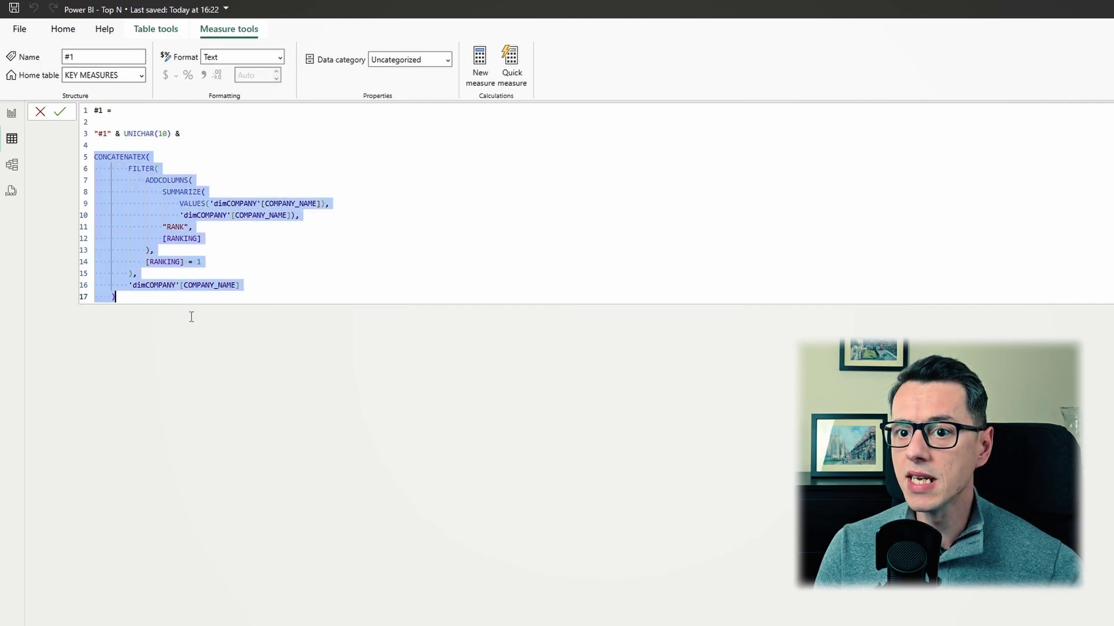
left_click(265, 409)
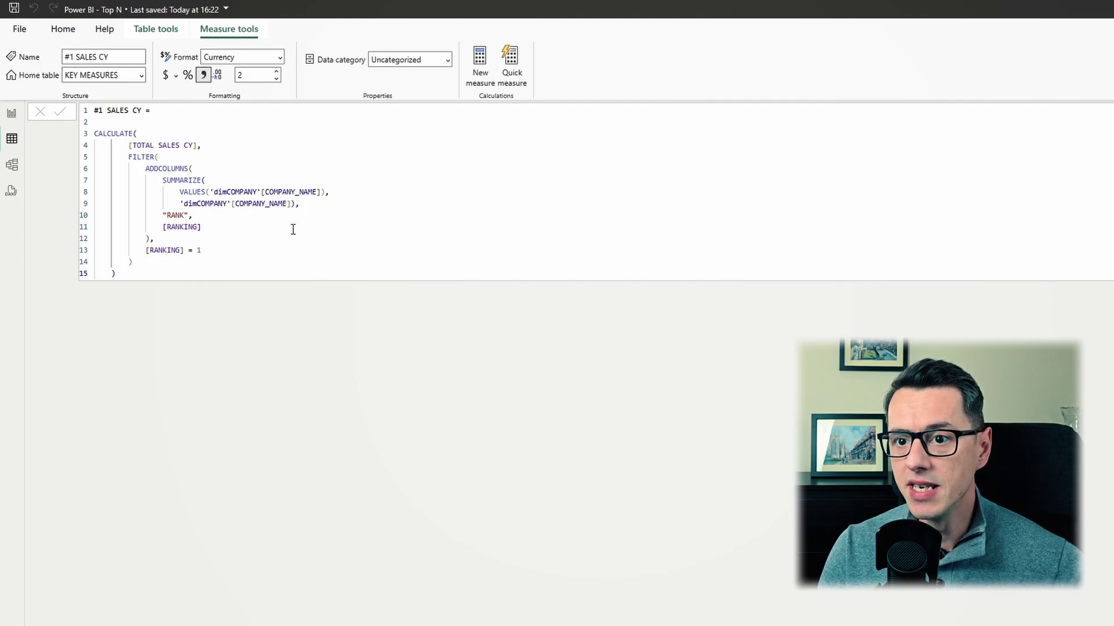
Examine the filter and the total sales expression in the #1 SALES CY and #1 SALES PY measures.
left_click_drag(227, 235, 130, 157)
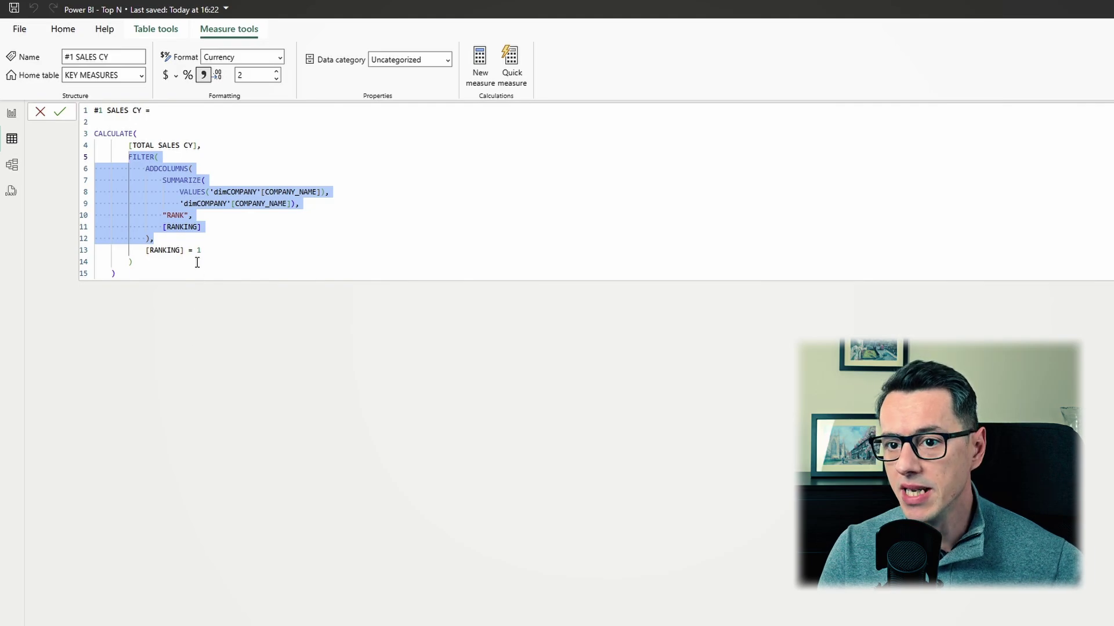
left_click_drag(129, 145, 196, 145)
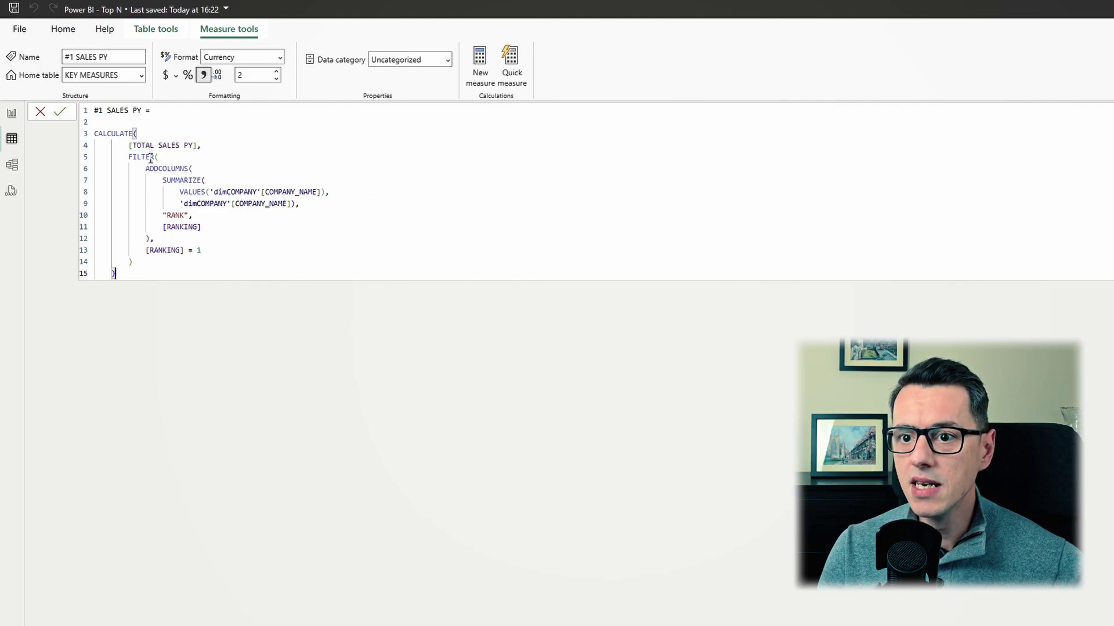
left_click_drag(124, 145, 197, 145)
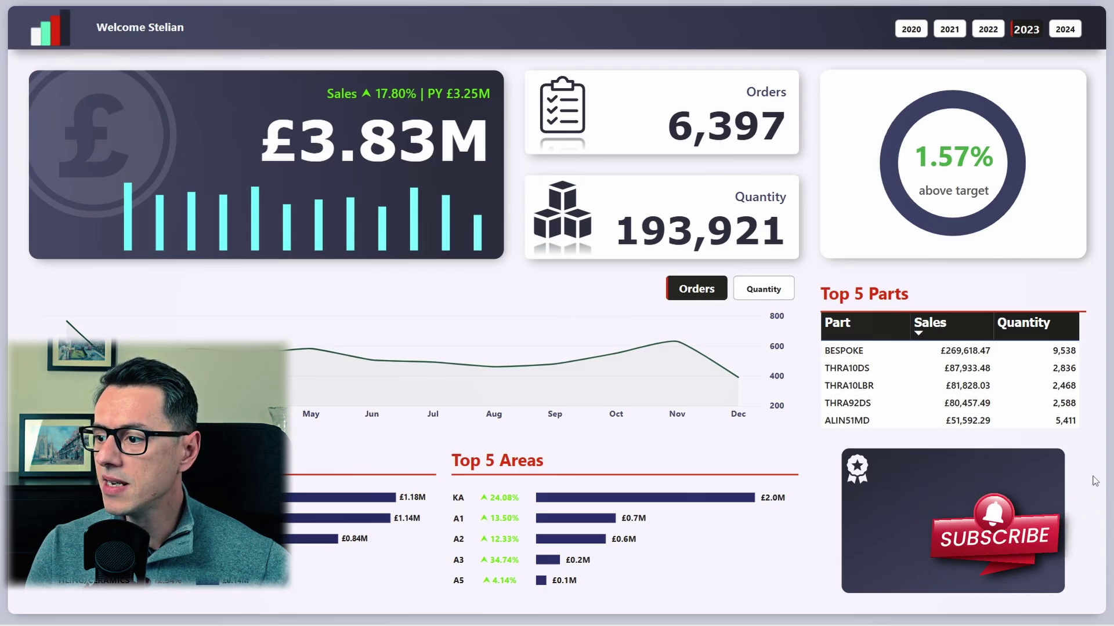
Insert a new card visual on the report page and add the #1, #2 and #3 ranking measures as its data.
left_click(480, 55)
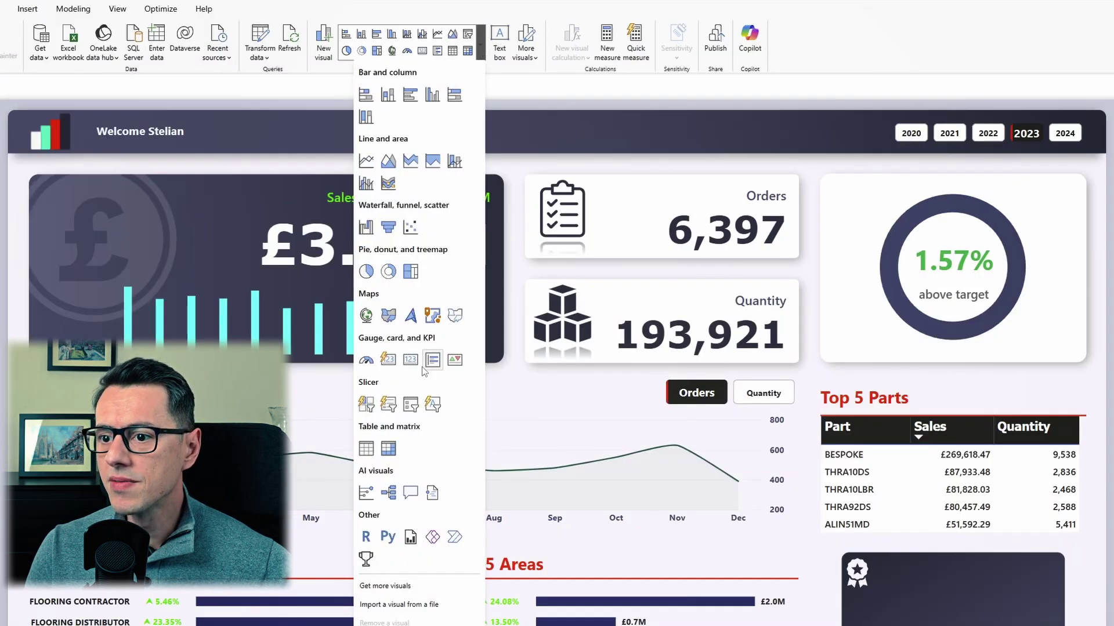
left_click(388, 359)
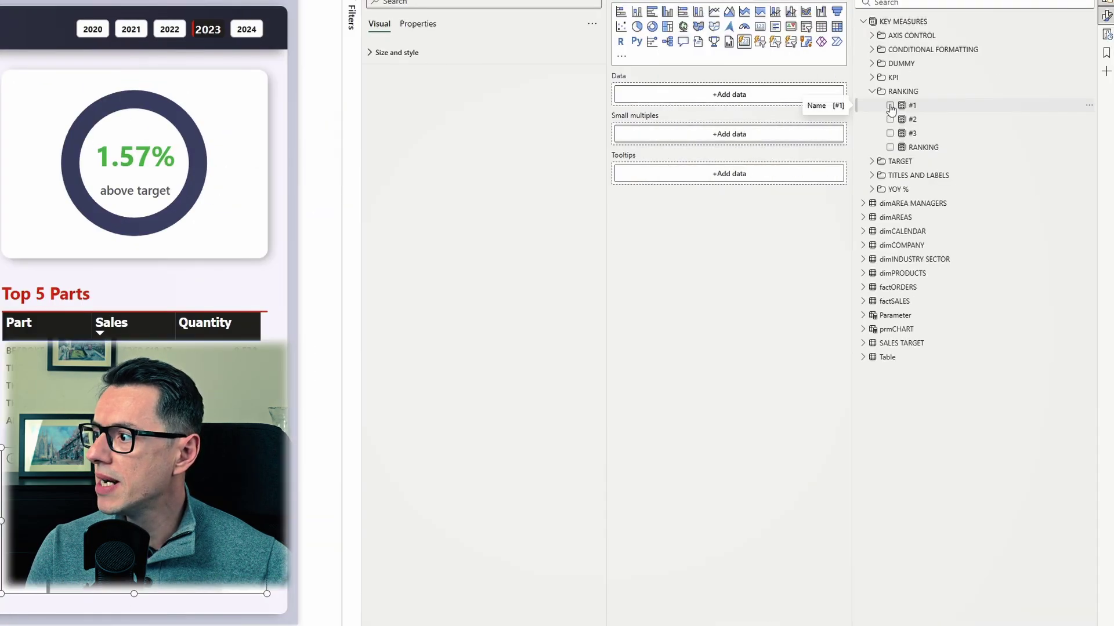
left_click(890, 105)
left_click(890, 119)
left_click(890, 133)
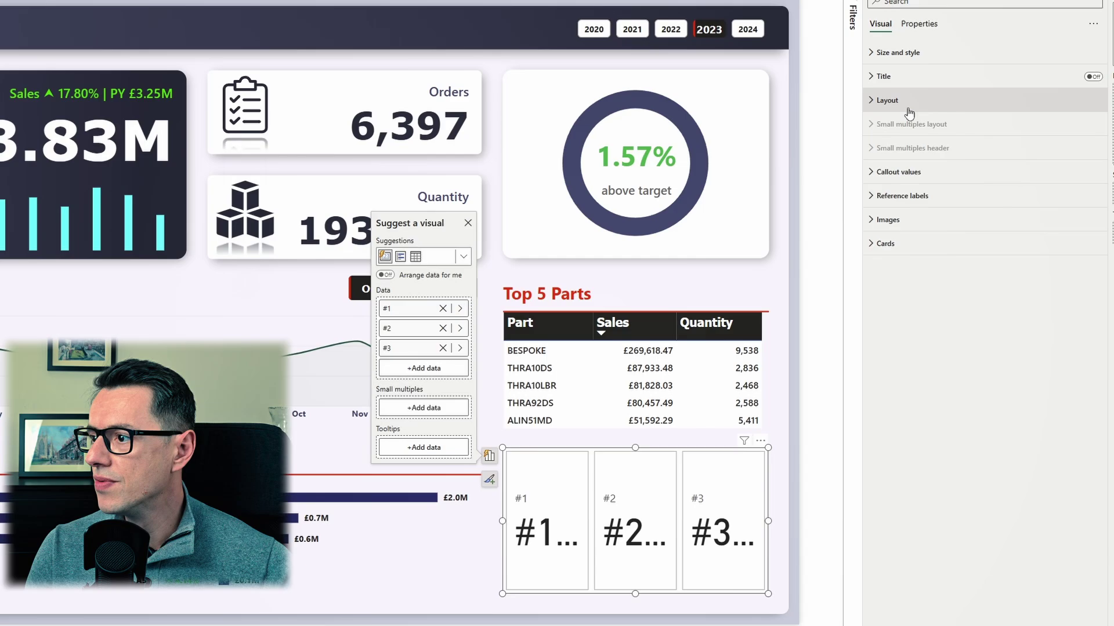
Limit the card layout to a maximum of 1 card shown and set its overflow style to paging with arrows.
left_click(401, 99)
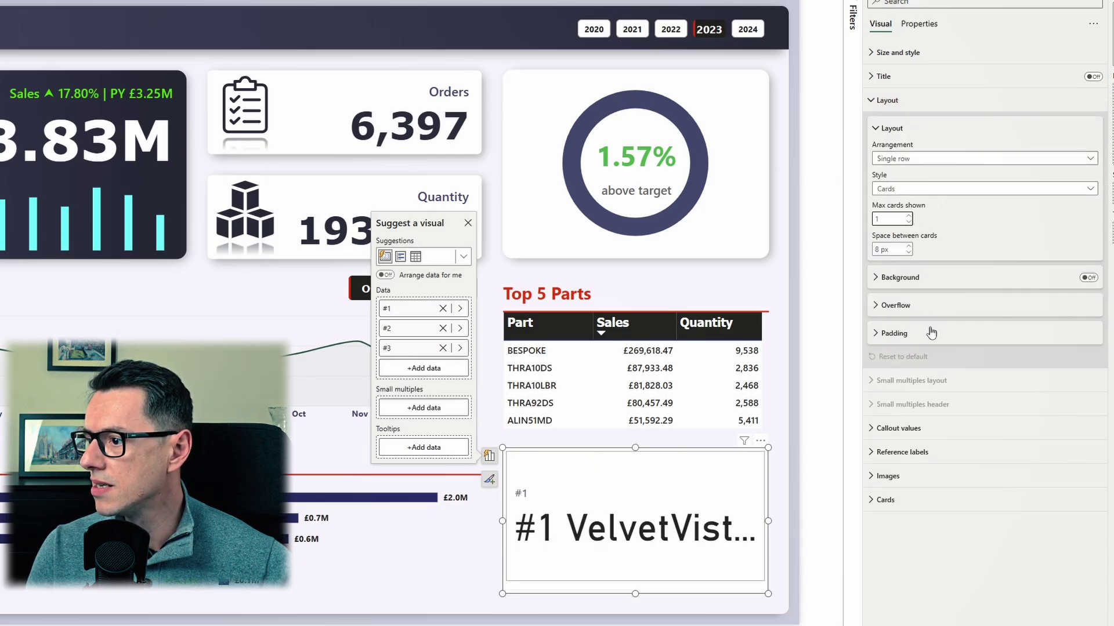
left_click(907, 305)
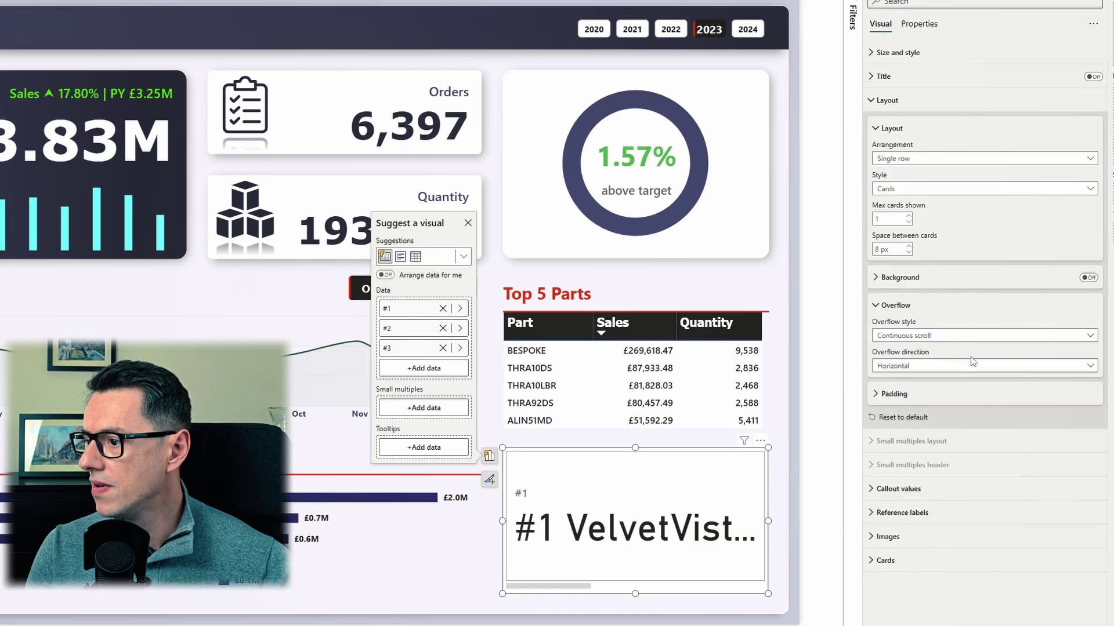
left_click(872, 101)
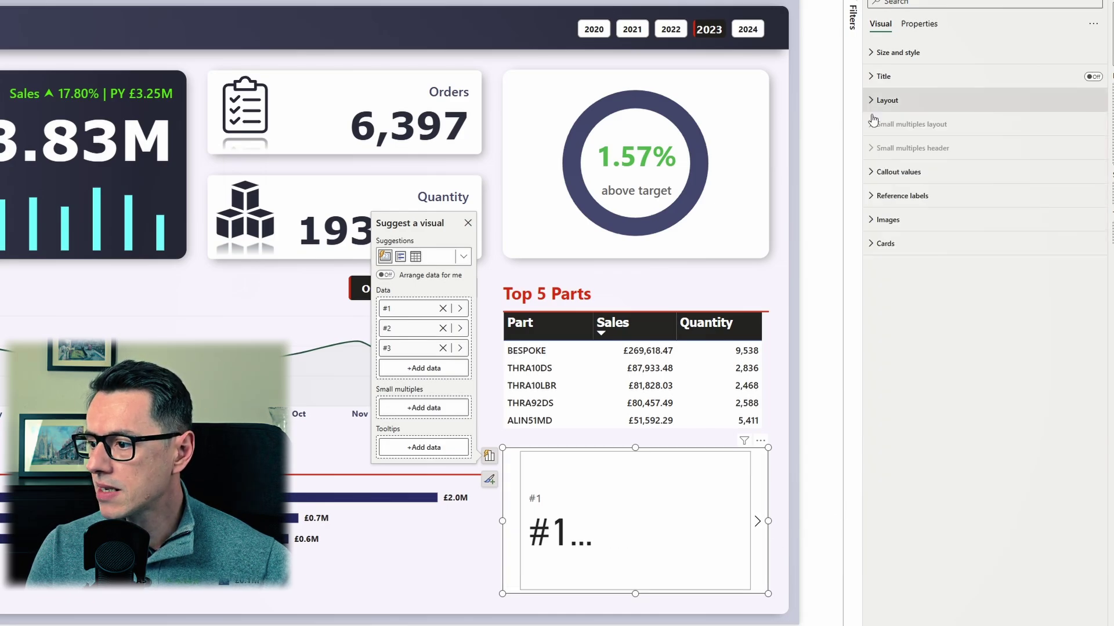
Set the font of the card's callout values to Segoe UI Bold, size 20, for all series.
left_click(875, 172)
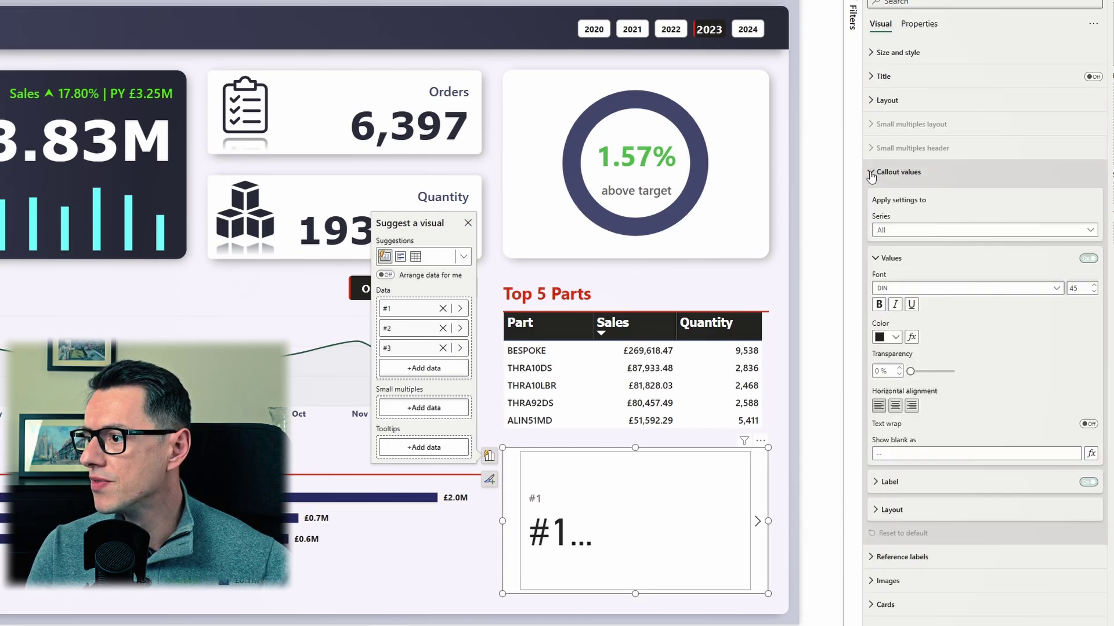
left_click(1009, 296)
scroll(952, 409, "down", 6)
left_click(947, 398)
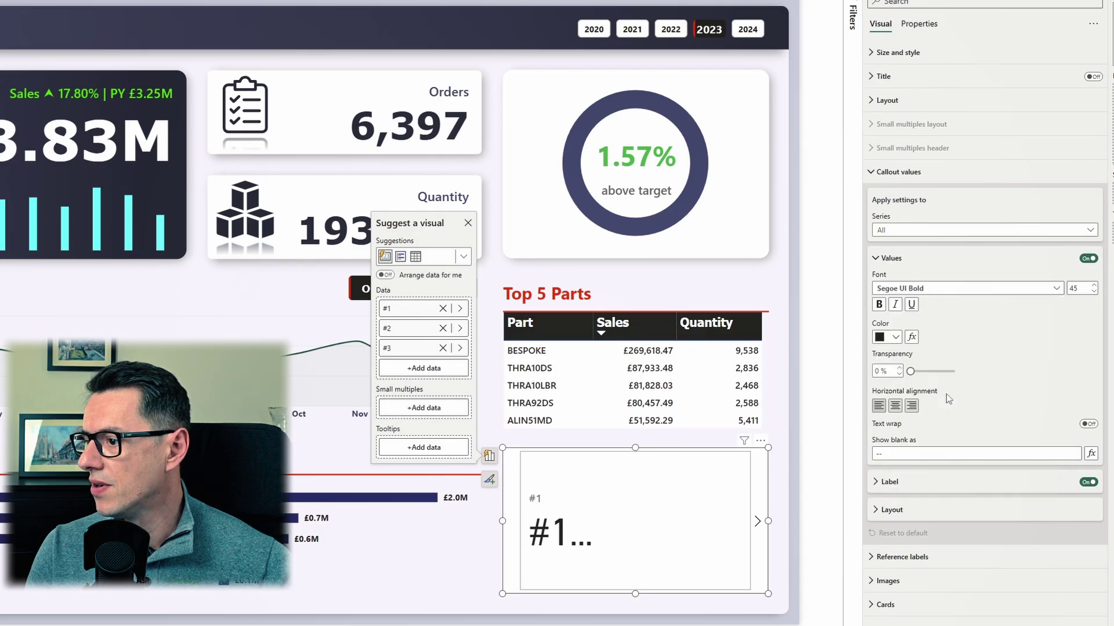
double_click(1082, 285)
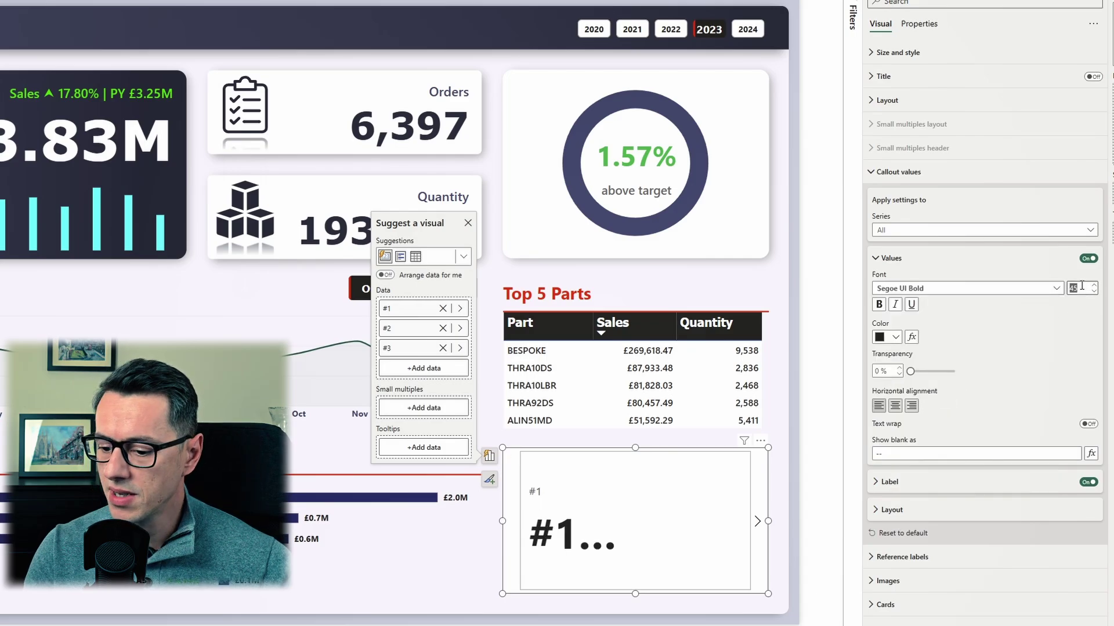
type("20")
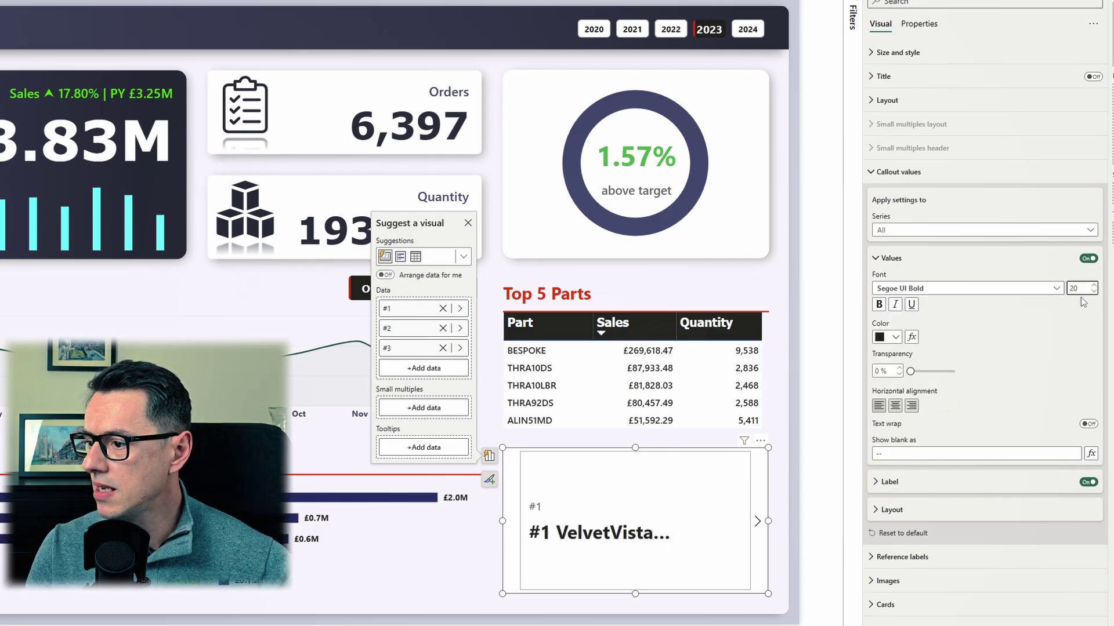
Turn on text wrap for the callout values, center them horizontally and turn off the callout label.
left_click(1088, 425)
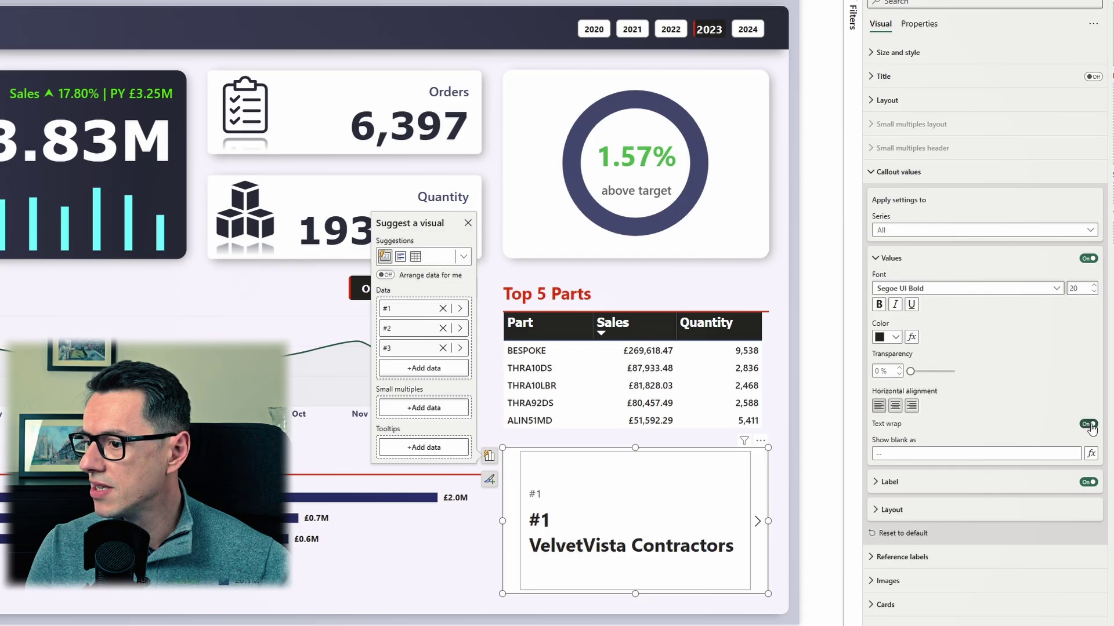
left_click(896, 406)
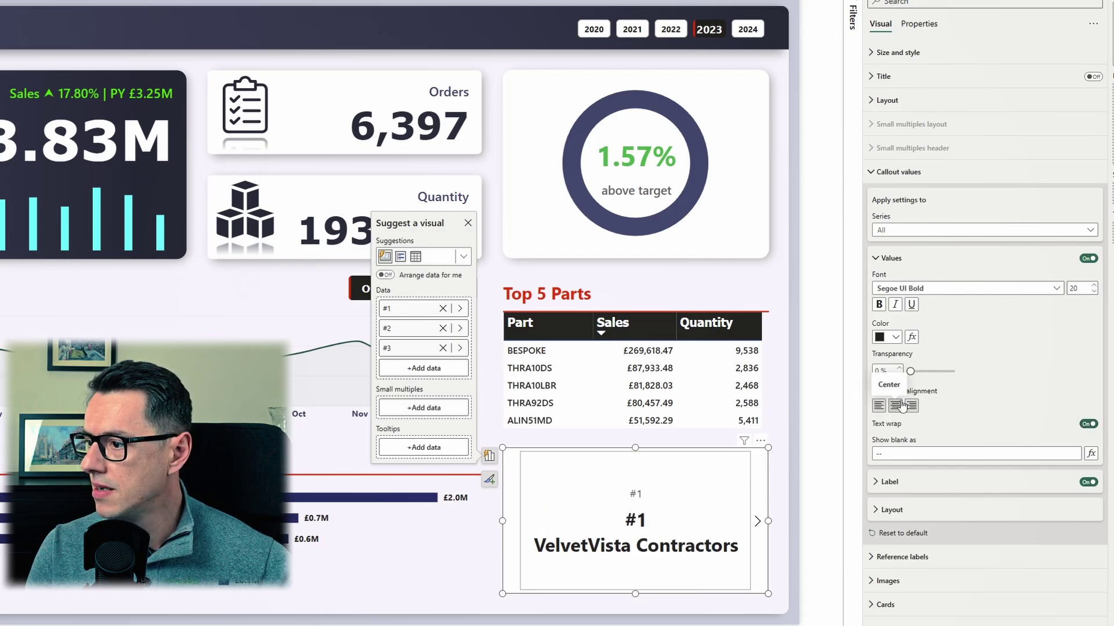
left_click(1089, 482)
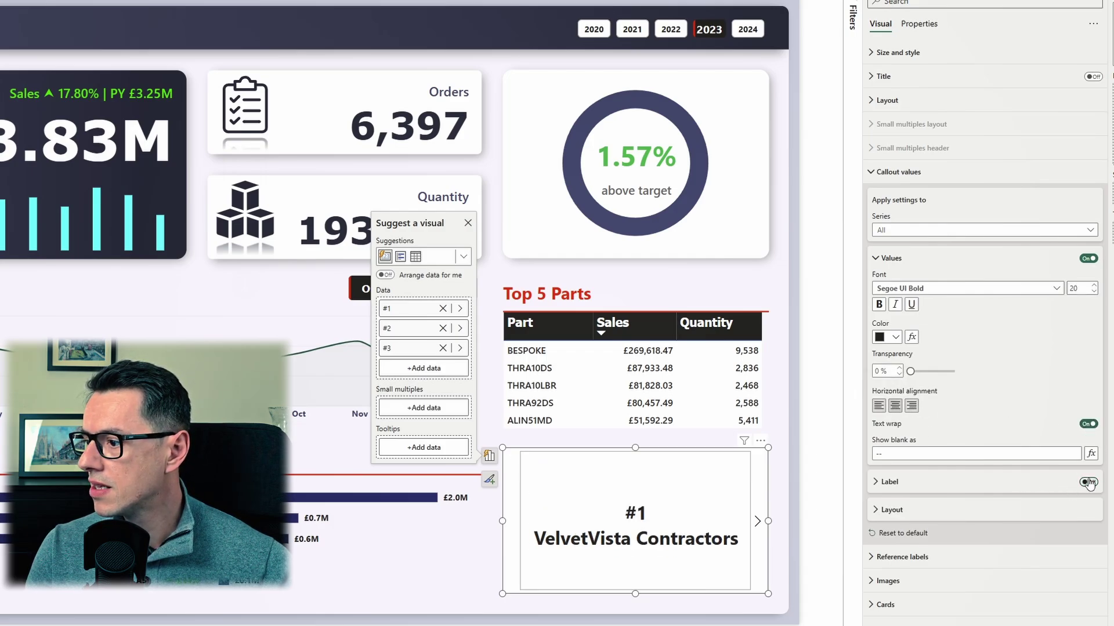
left_click(757, 522)
left_click(757, 522)
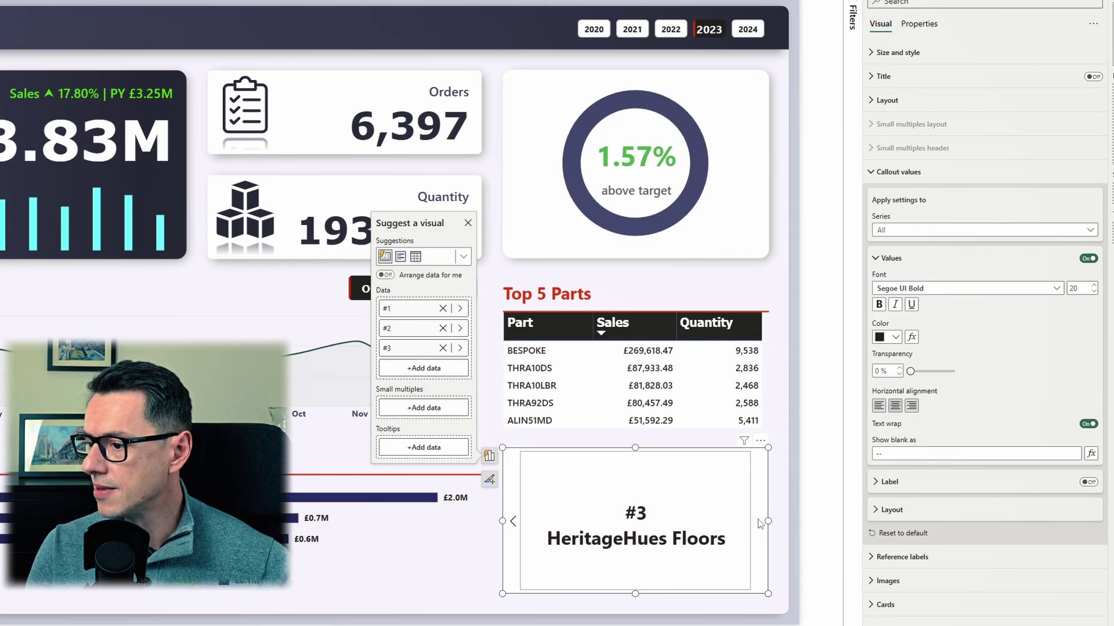
left_click(757, 522)
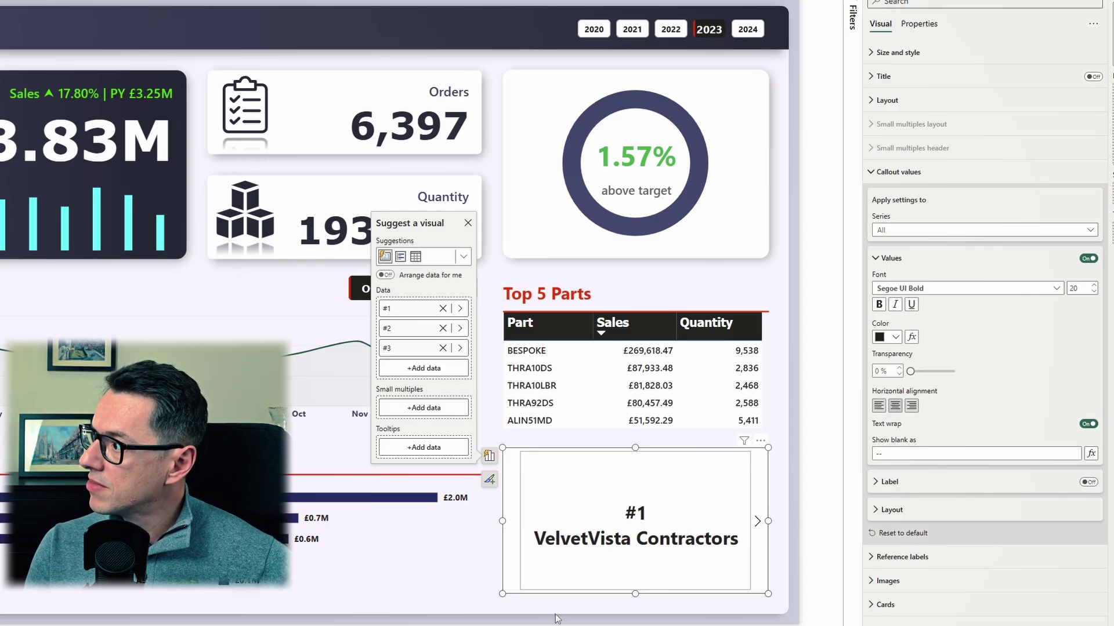
Turn off the card visual's overall background, and turn off the background and border of its individual cards.
left_click(874, 53)
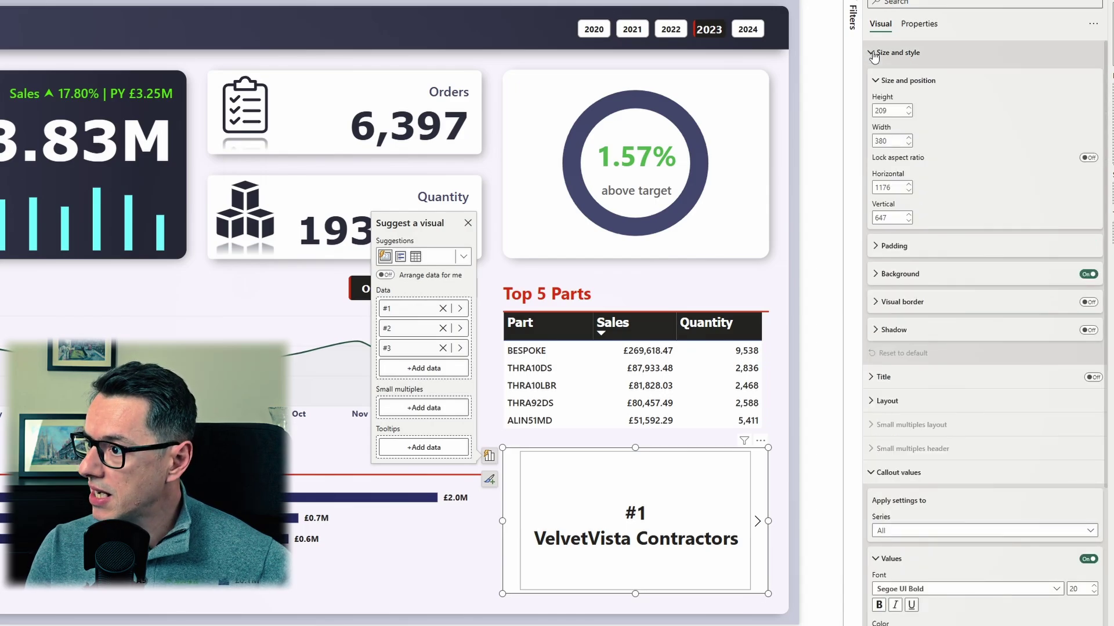
left_click(1088, 274)
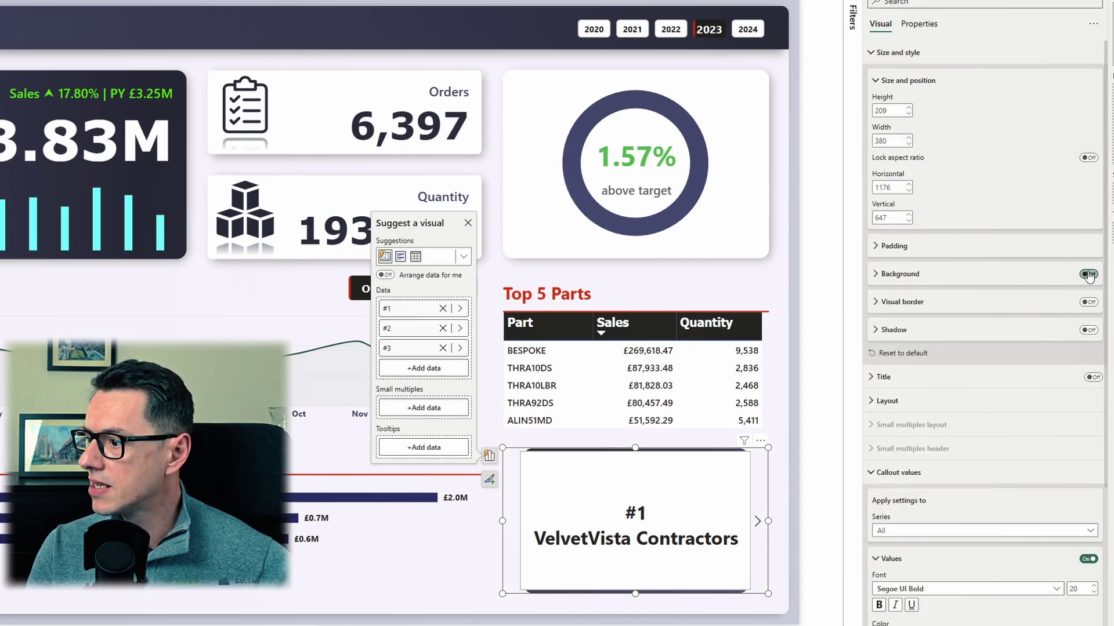
scroll(958, 456, "down", 5)
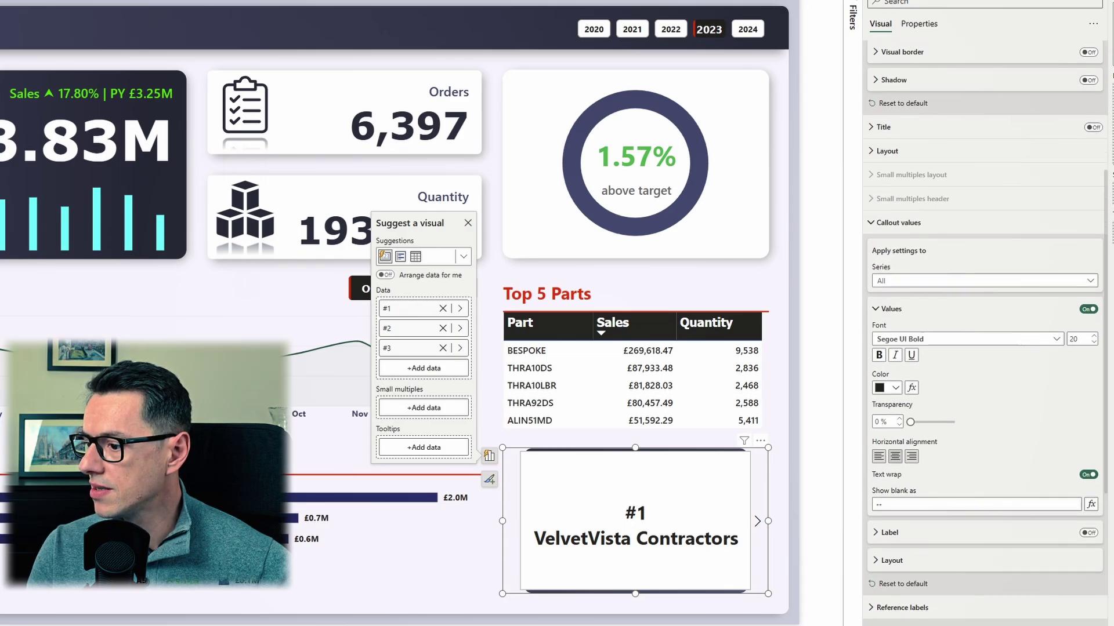
scroll(1082, 568, "down", 6)
left_click(1087, 566)
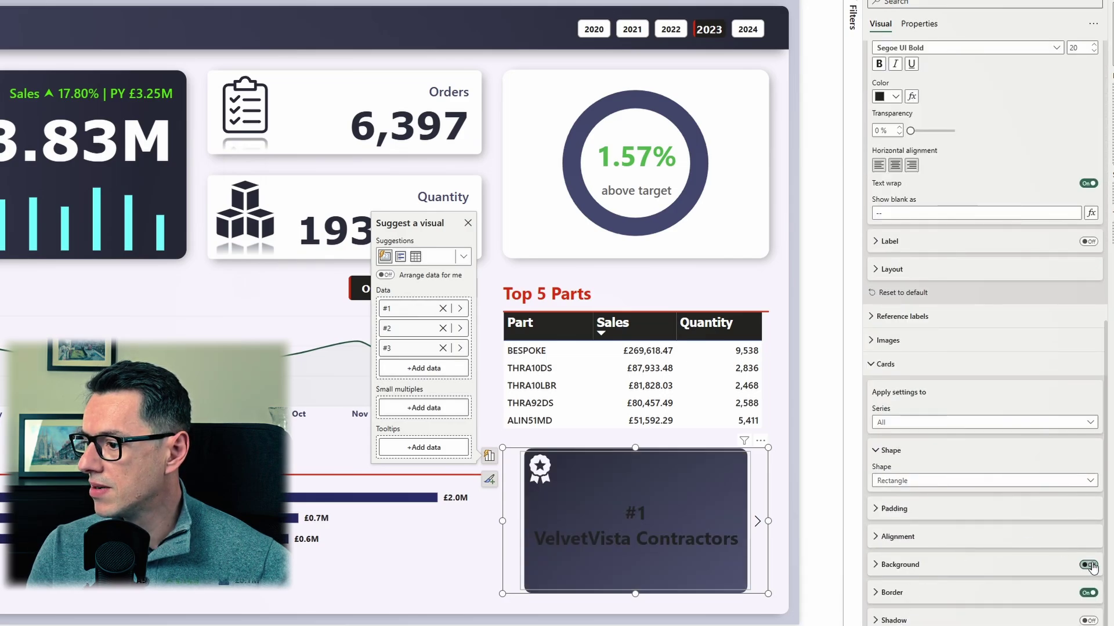
left_click(1088, 594)
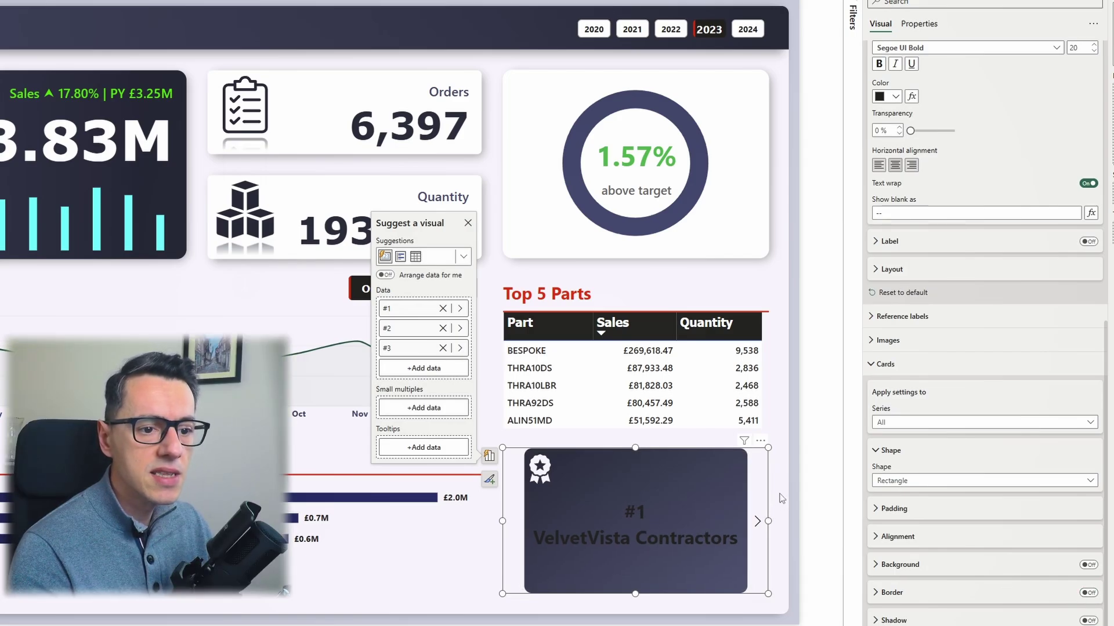
Set the color of the card's callout values to the light cyan from the recent colors.
scroll(967, 527, "down", 1)
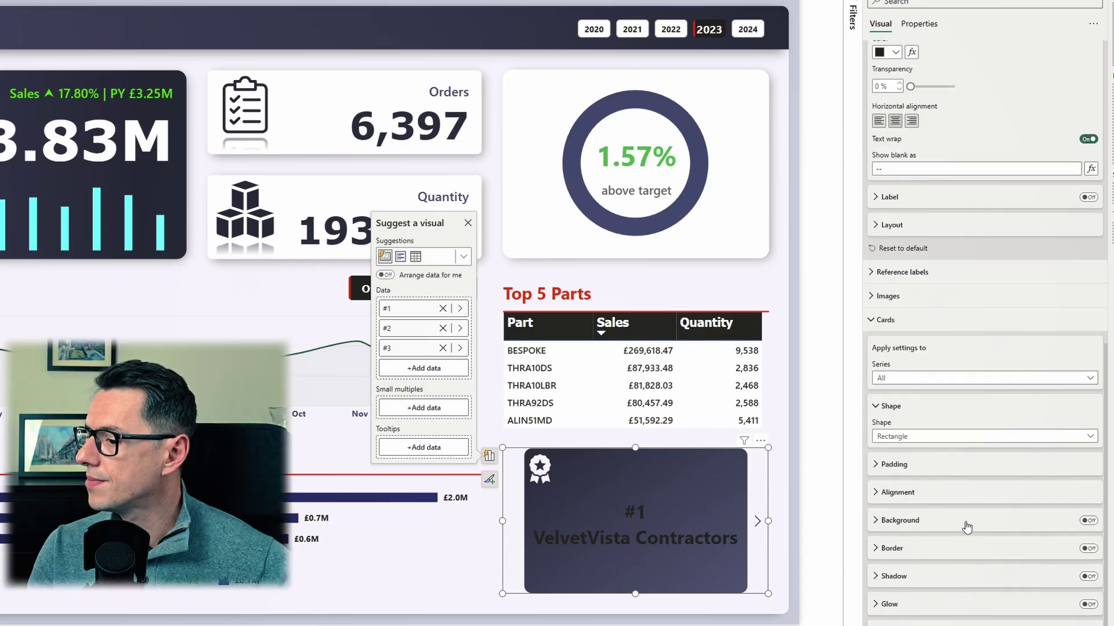
scroll(923, 325, "up", 5)
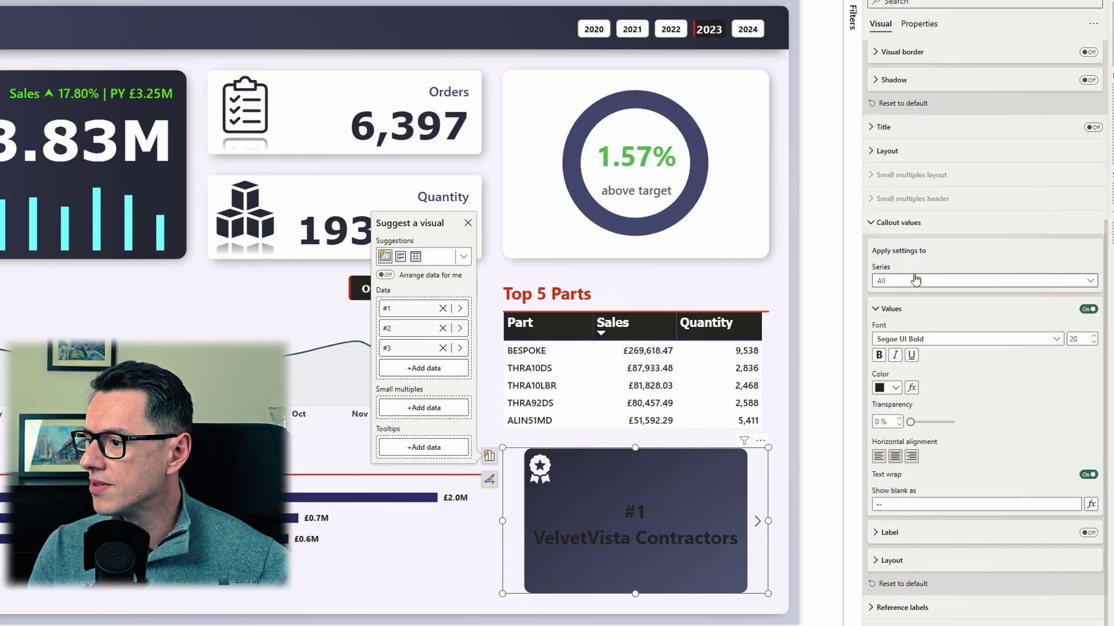
left_click(895, 389)
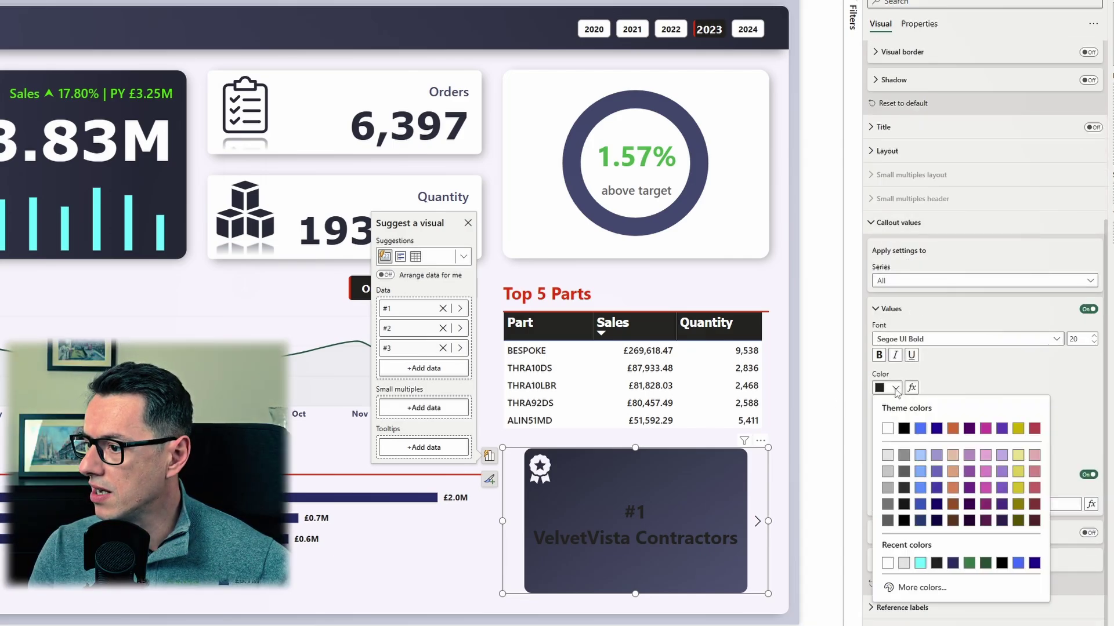
left_click(920, 563)
left_click(800, 464)
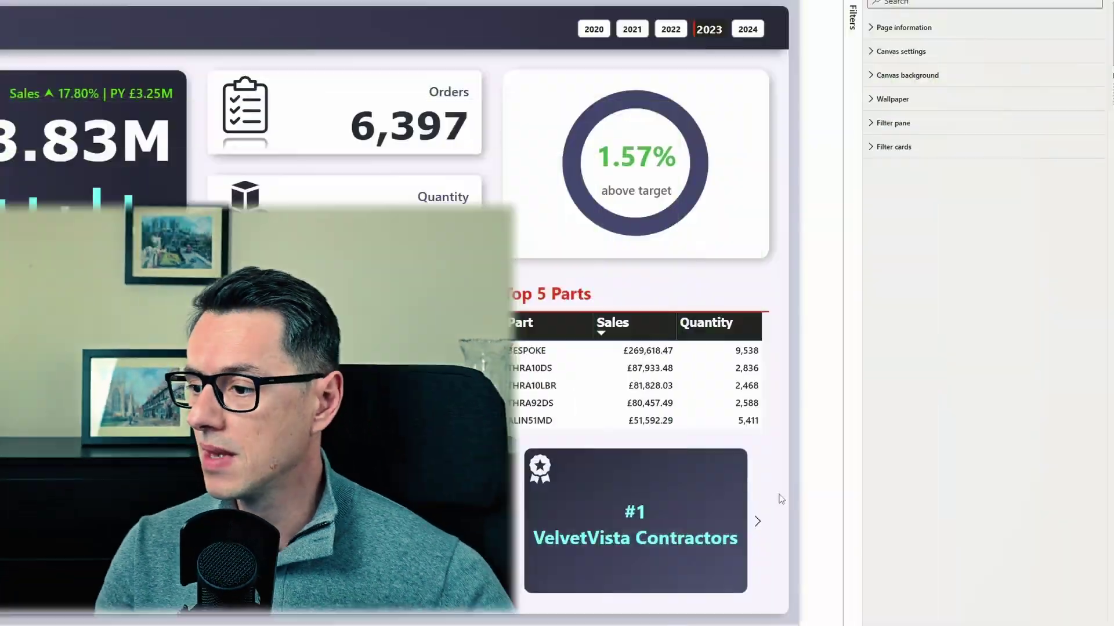
Add the KPI measures #1 SALES CY and #1 SALES PY as reference labels for the card's #1 series.
left_click(731, 489)
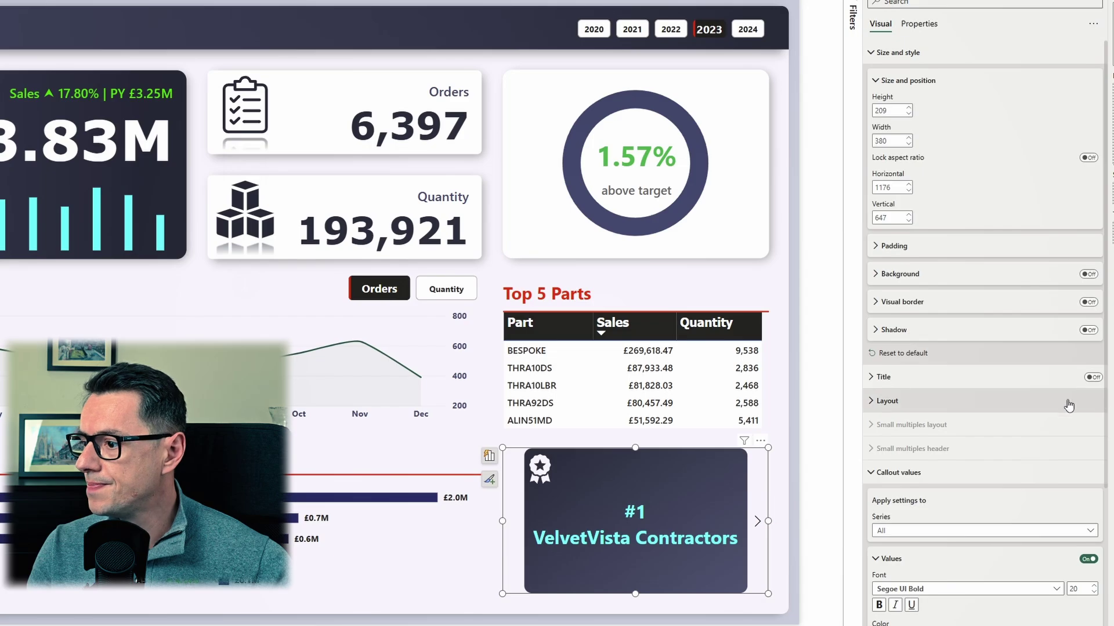
left_click(901, 472)
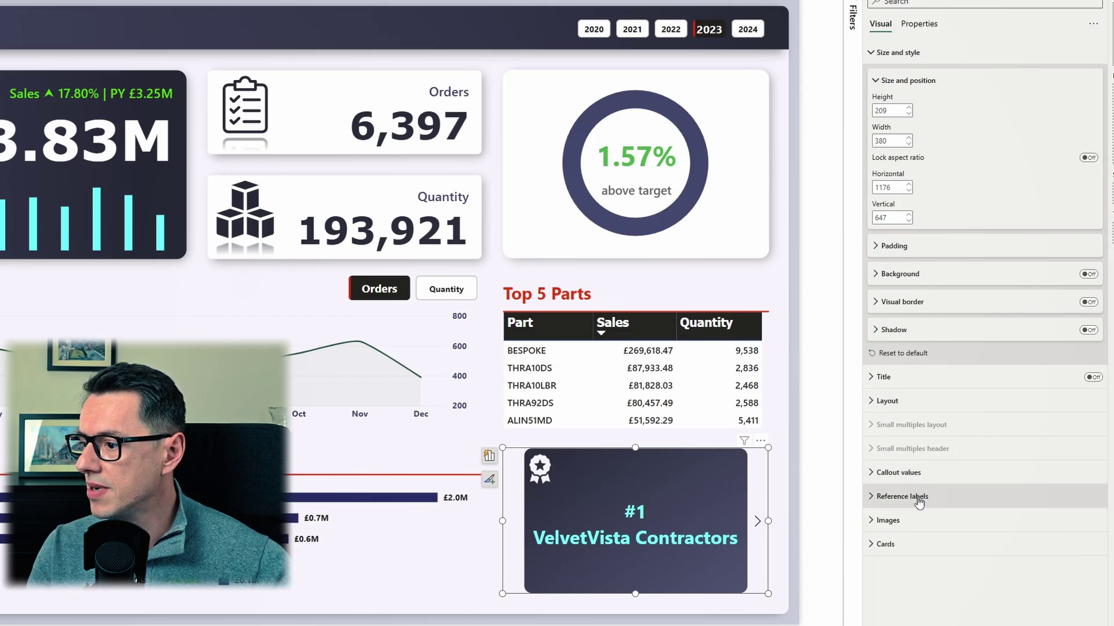
left_click(905, 496)
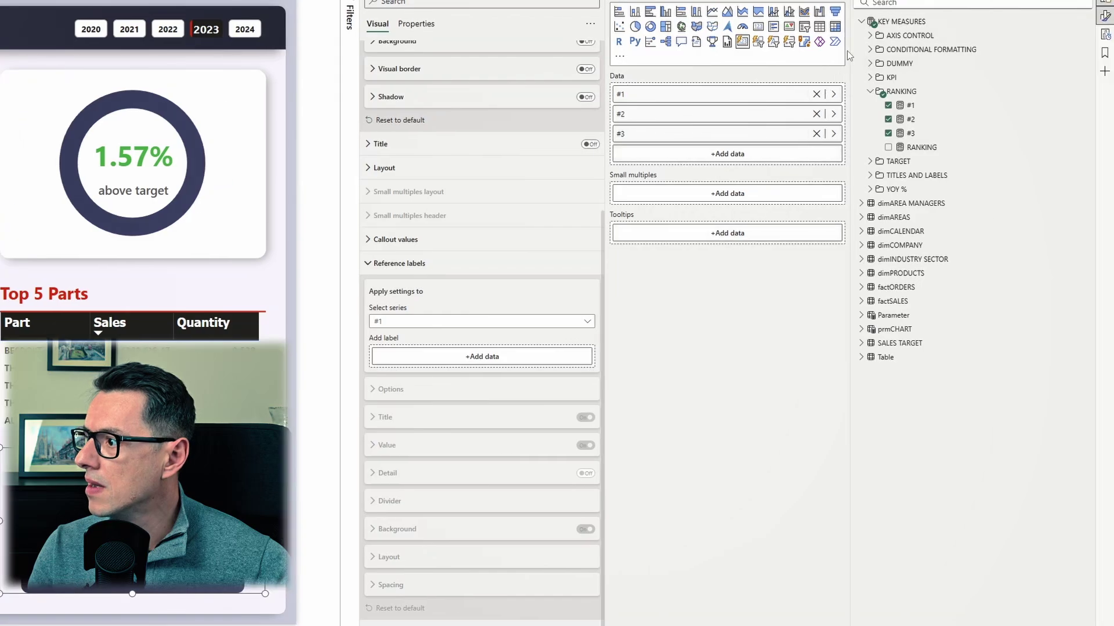
left_click(869, 77)
left_click_drag(925, 92, 494, 359)
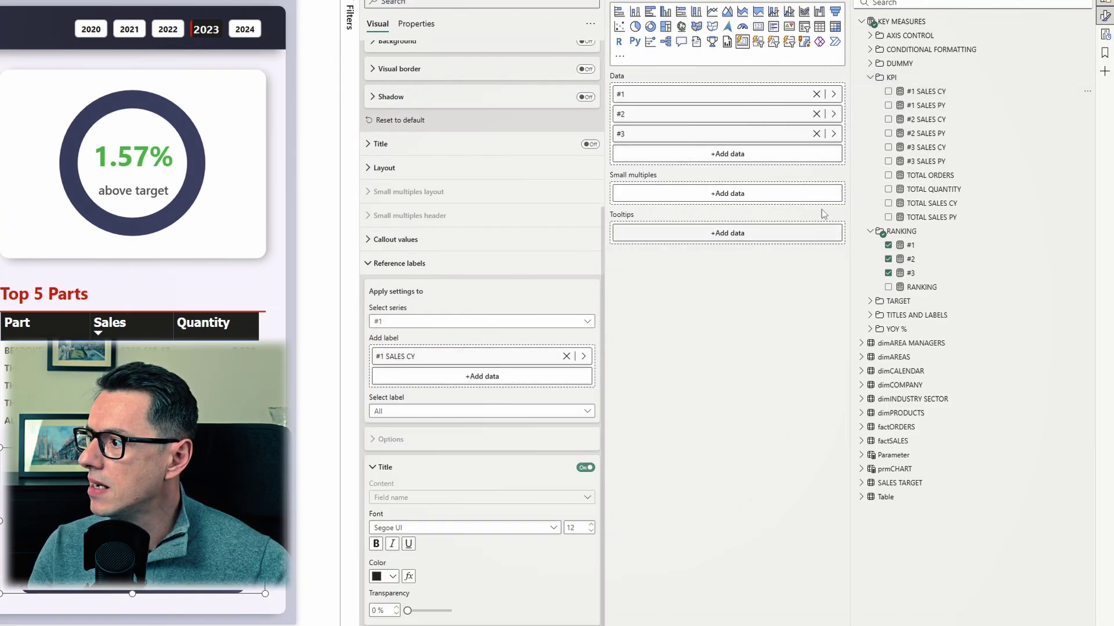
left_click_drag(938, 110, 480, 377)
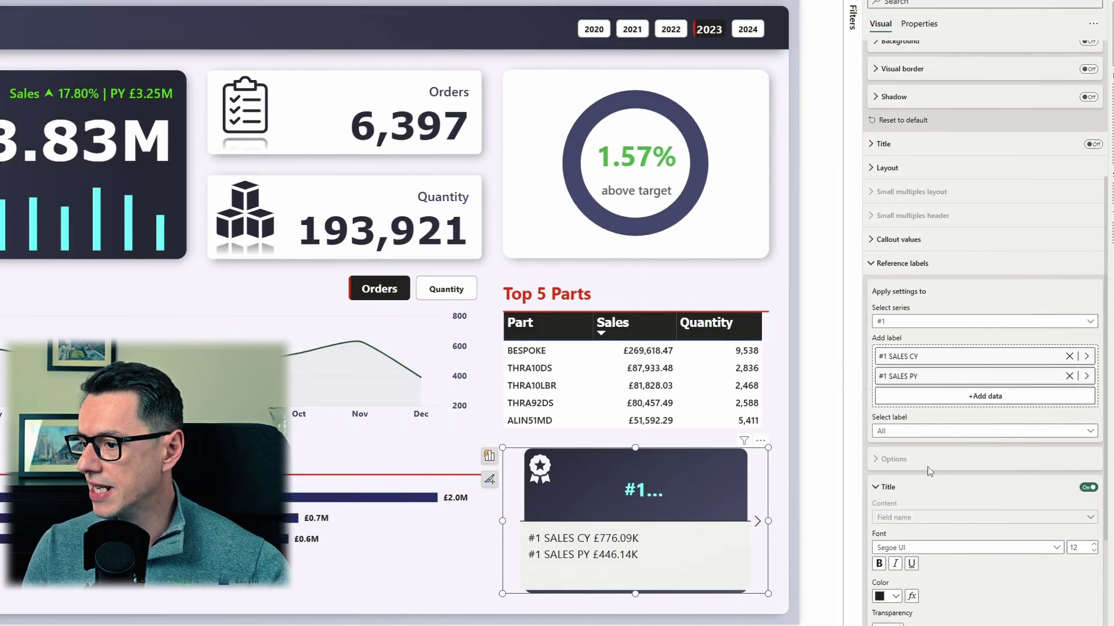
Switch the #1 SALES CY reference label's title to custom content with the text "Sales CY".
scroll(928, 431, "down", 1)
left_click(946, 373)
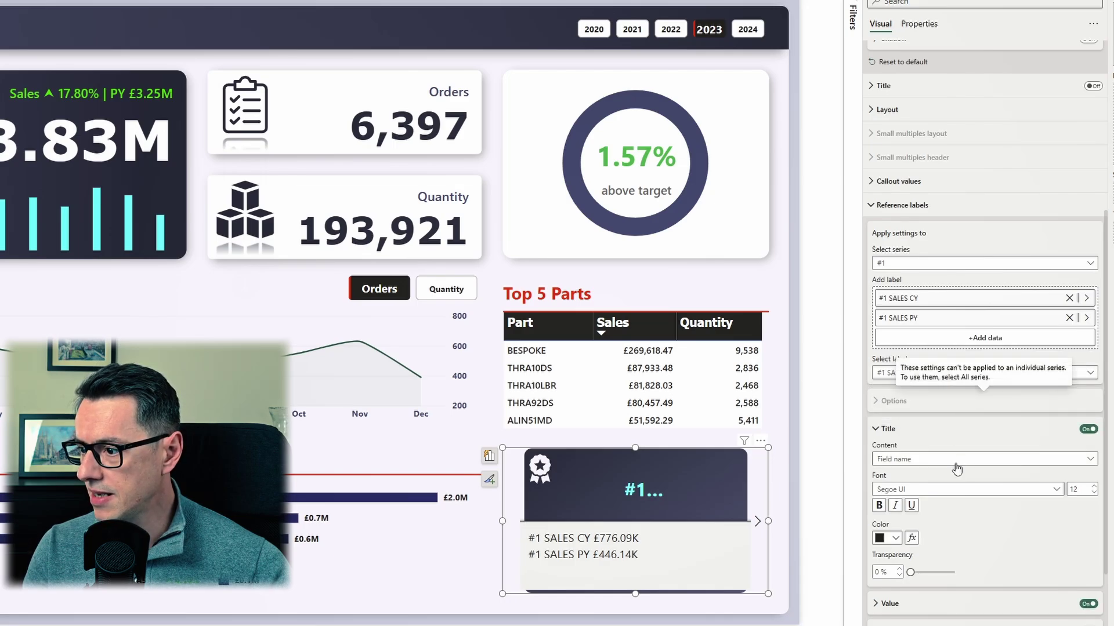
left_click(1061, 464)
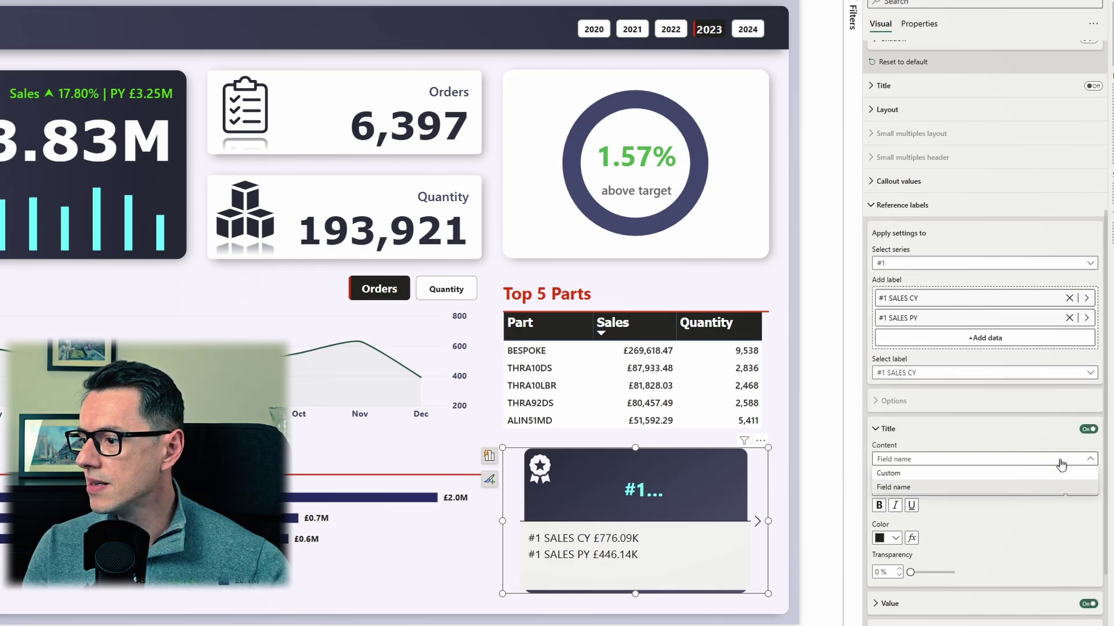
left_click(931, 479)
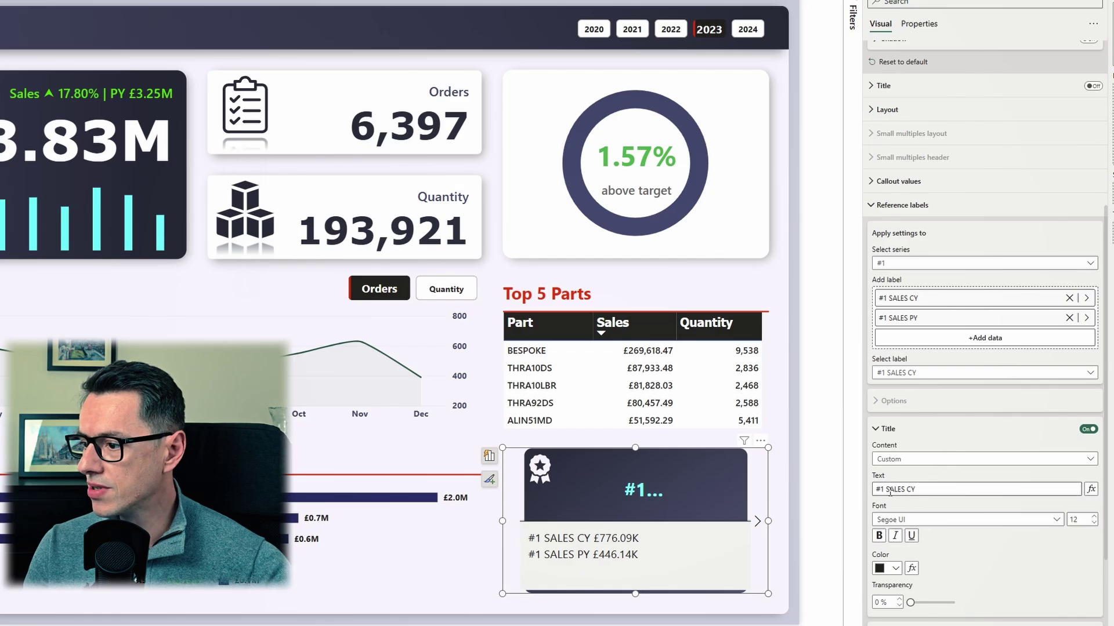
left_click_drag(917, 488, 873, 492)
key("BackSpace")
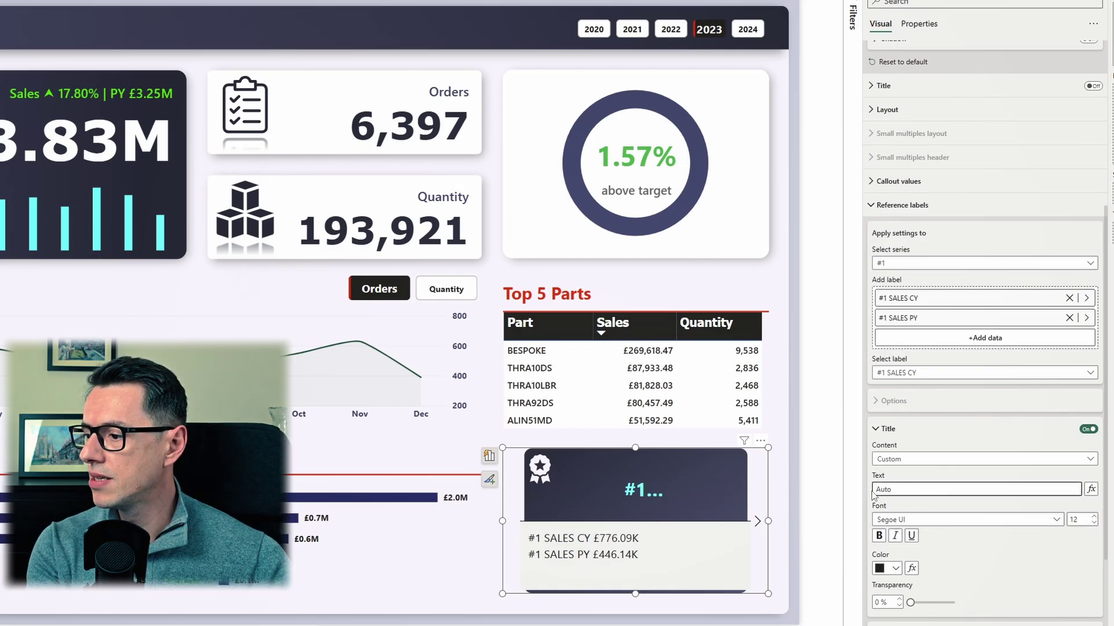
type("Sales ")
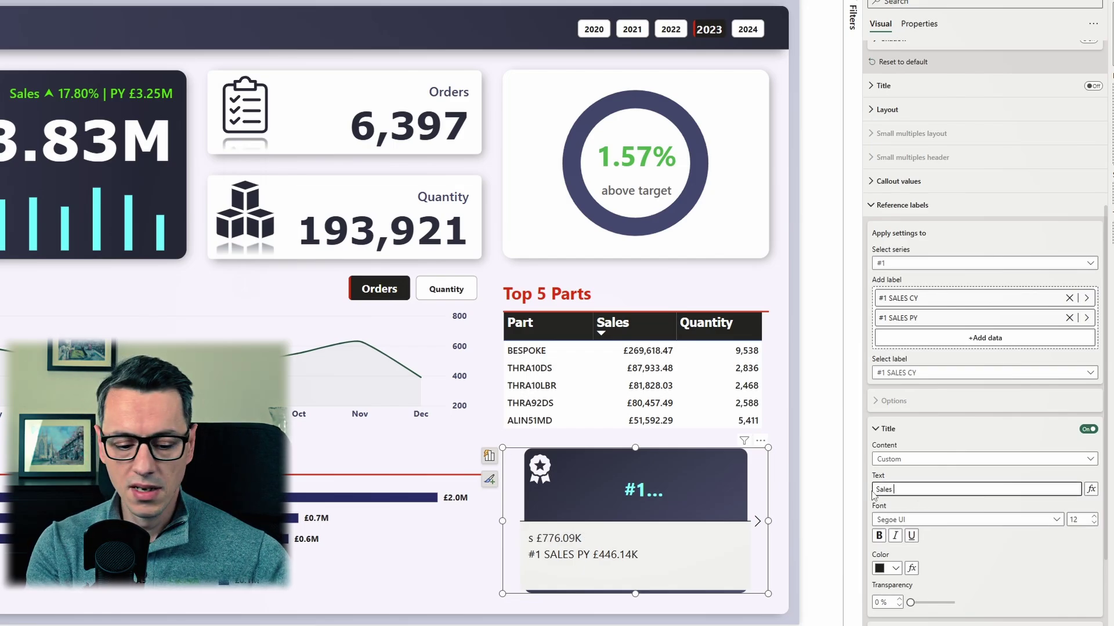
type("CY")
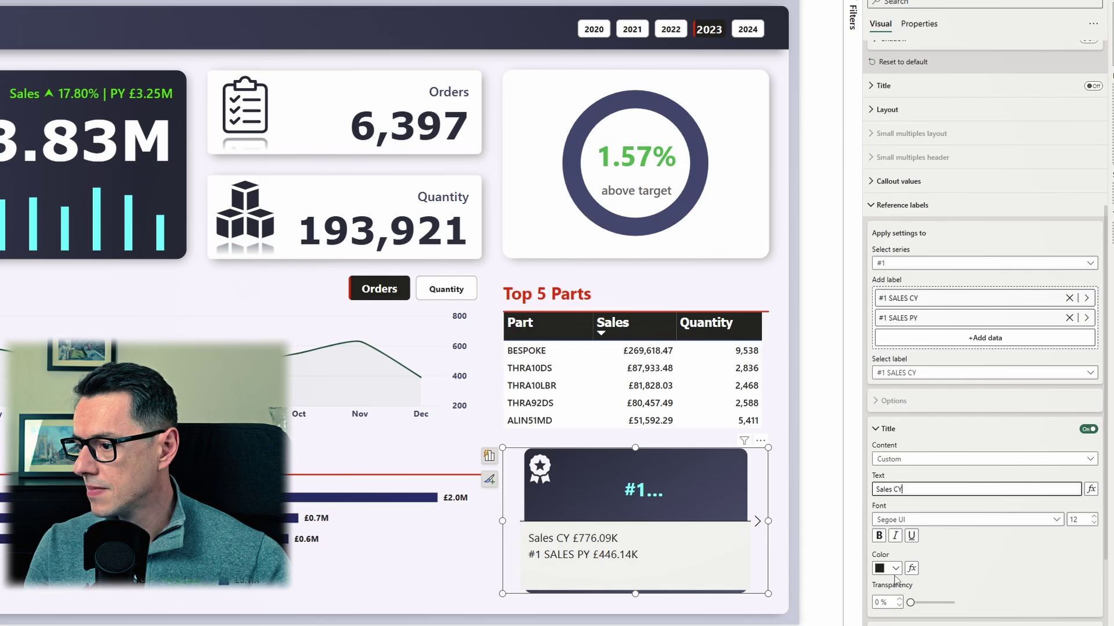
Color the "Sales CY" label title light gray and make it bold.
left_click(895, 572)
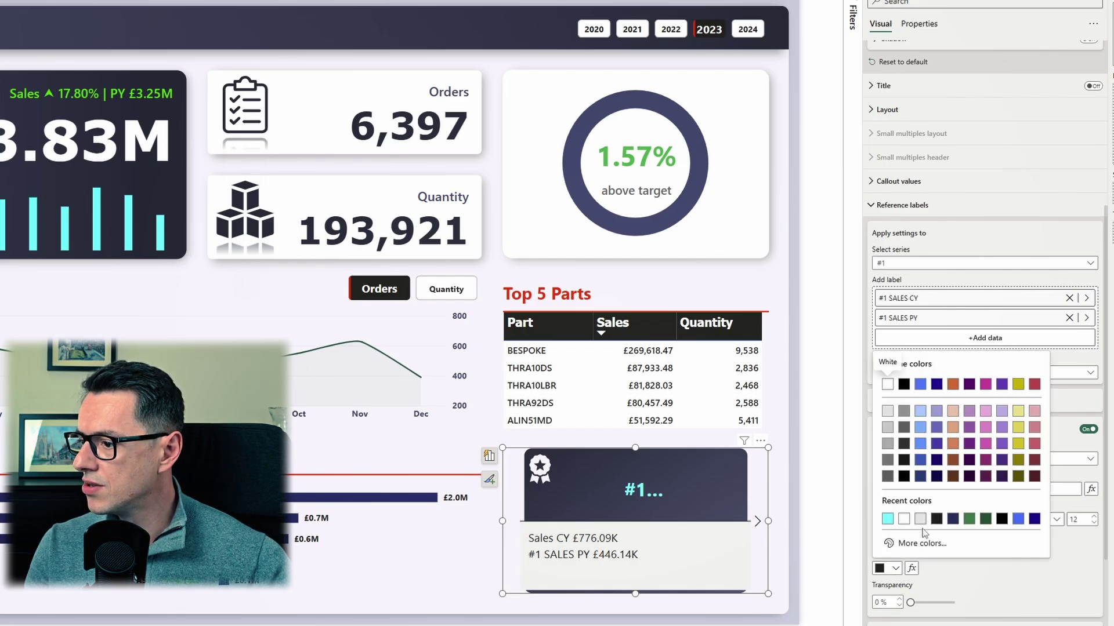
left_click(921, 519)
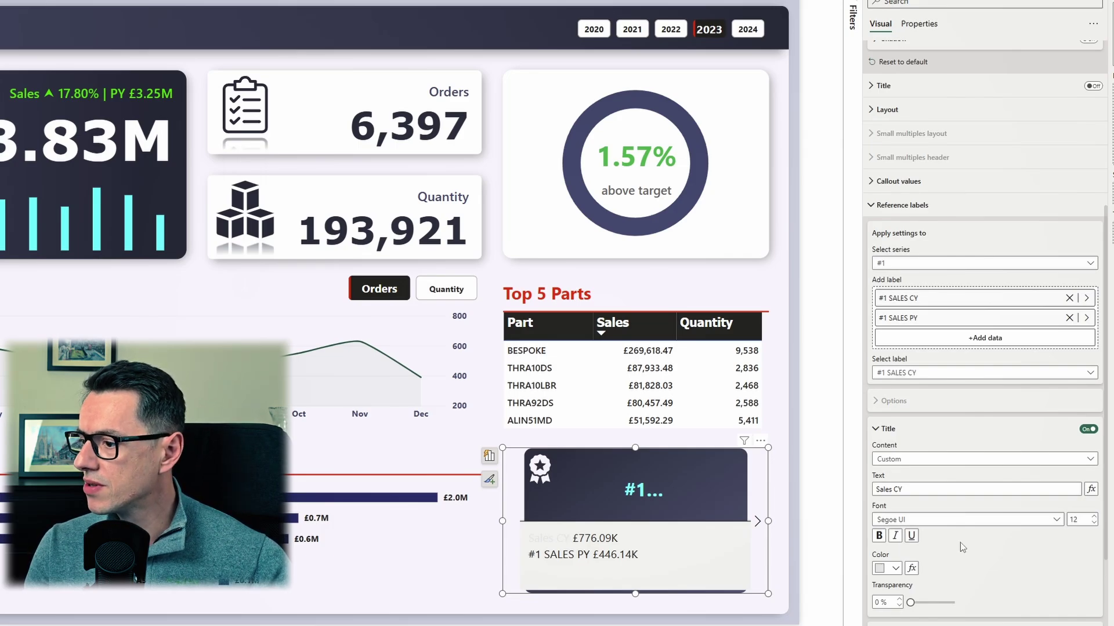
left_click(879, 536)
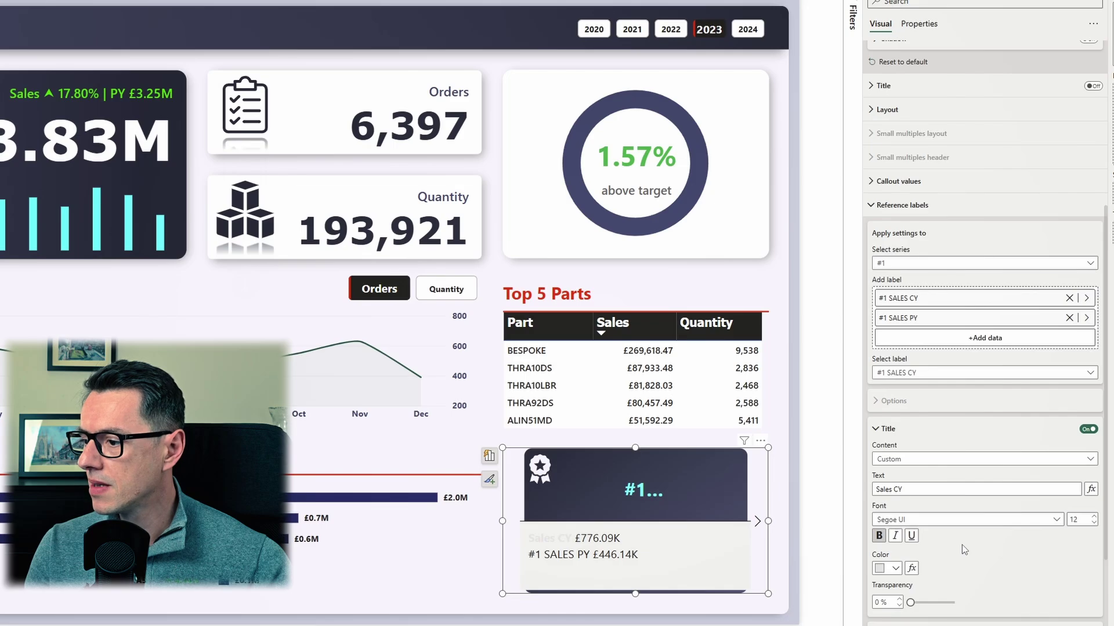
Switch the #1 SALES PY reference label's title to custom content with the text "Sales PY".
left_click(932, 372)
left_click(928, 415)
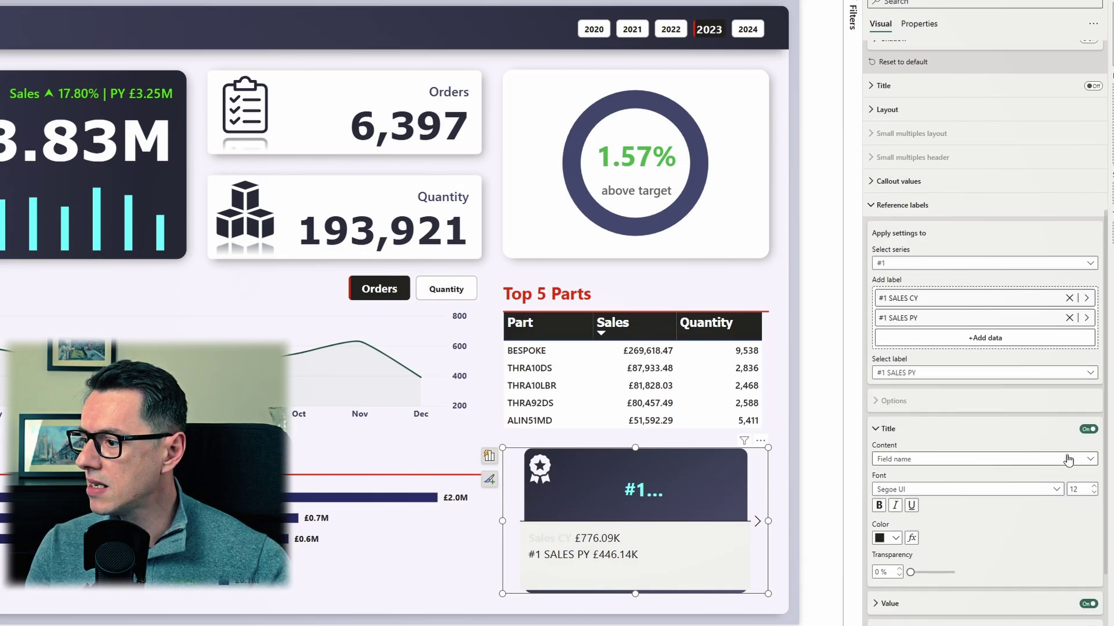
left_click(954, 458)
left_click(908, 474)
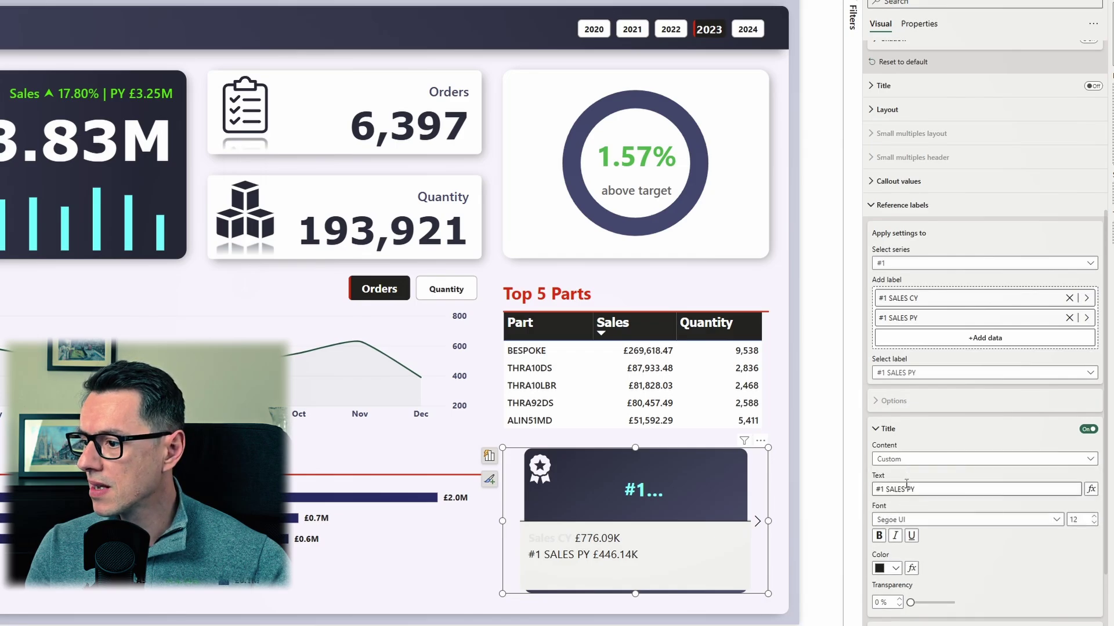
left_click_drag(923, 488, 861, 485)
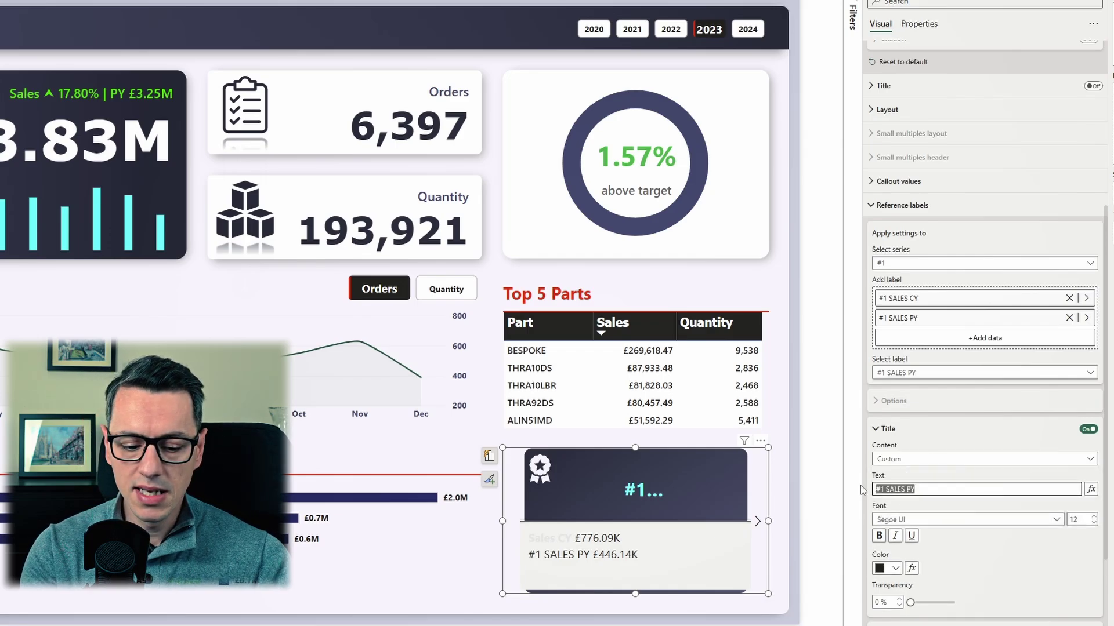
type("Sales PY")
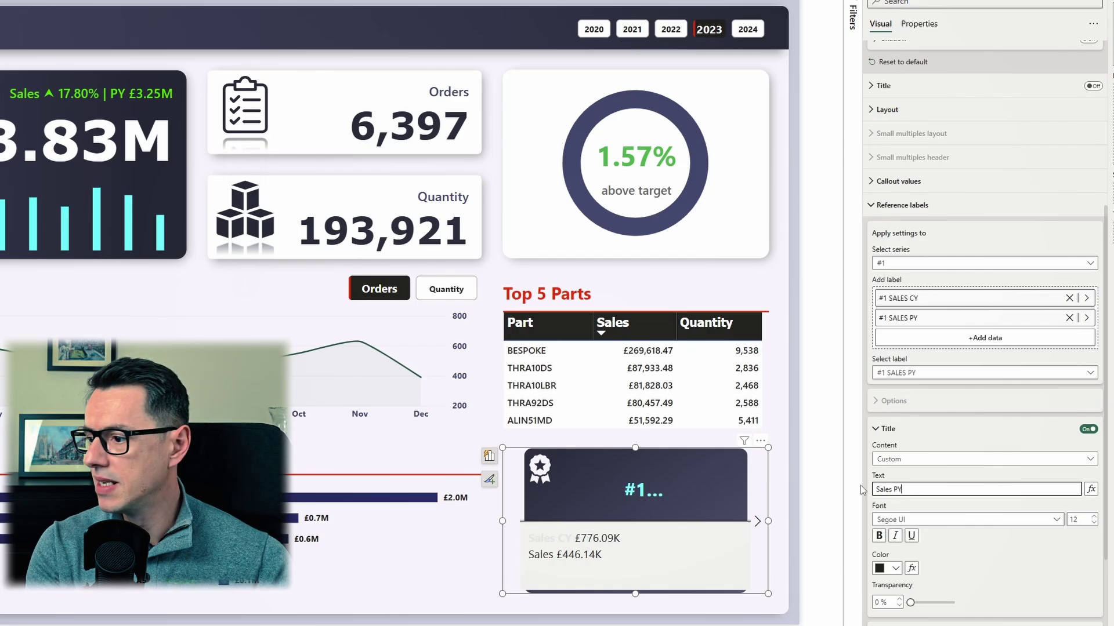
Make the "Sales PY" label title bold and color it light gray.
left_click(879, 536)
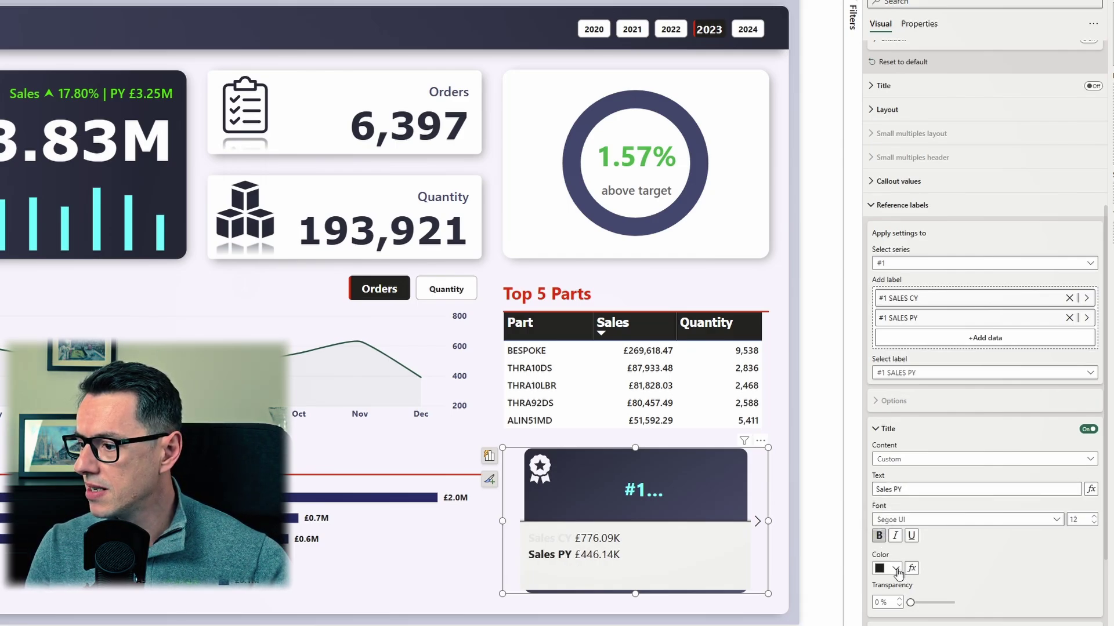
left_click(895, 569)
left_click(887, 518)
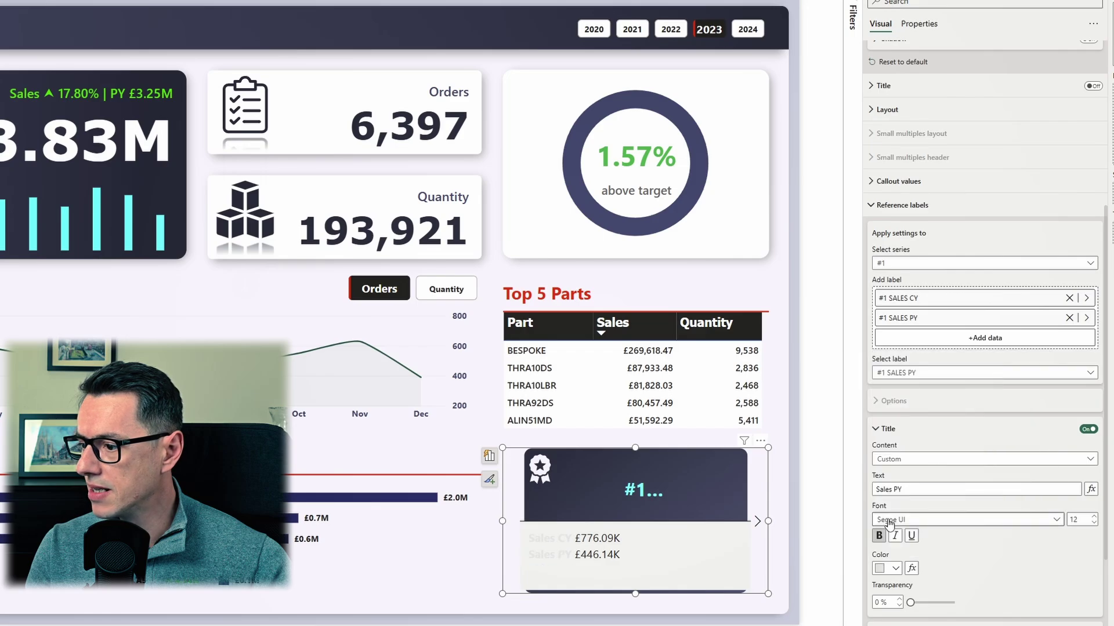
Set the #1 SALES PY reference label's value font to Verdana, size 13.
scroll(960, 542, "down", 2)
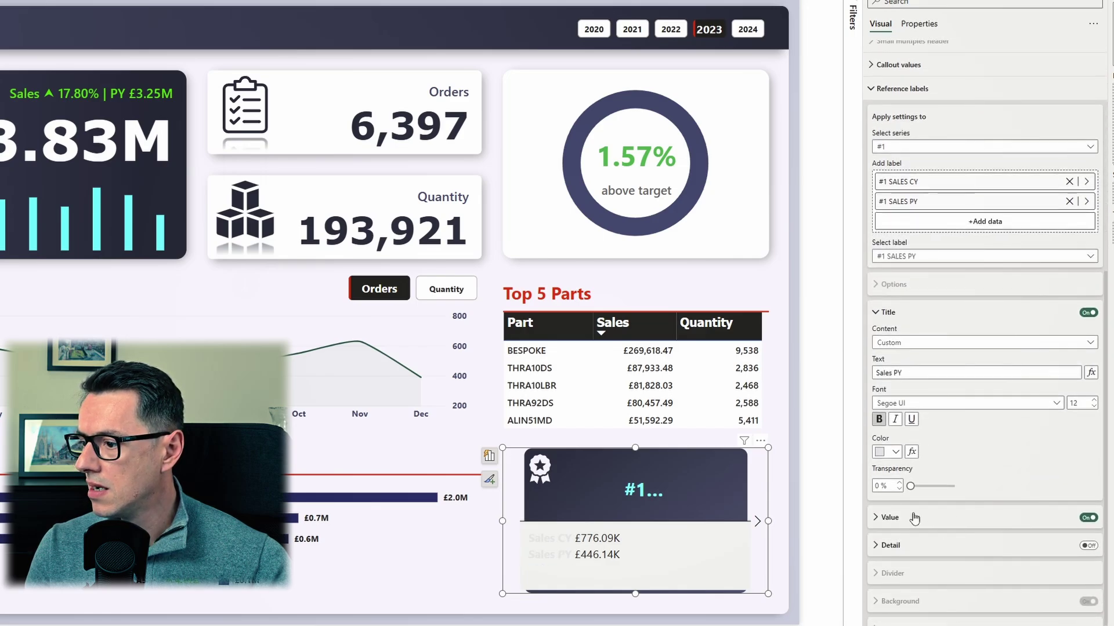
left_click(909, 518)
scroll(908, 519, "down", 2)
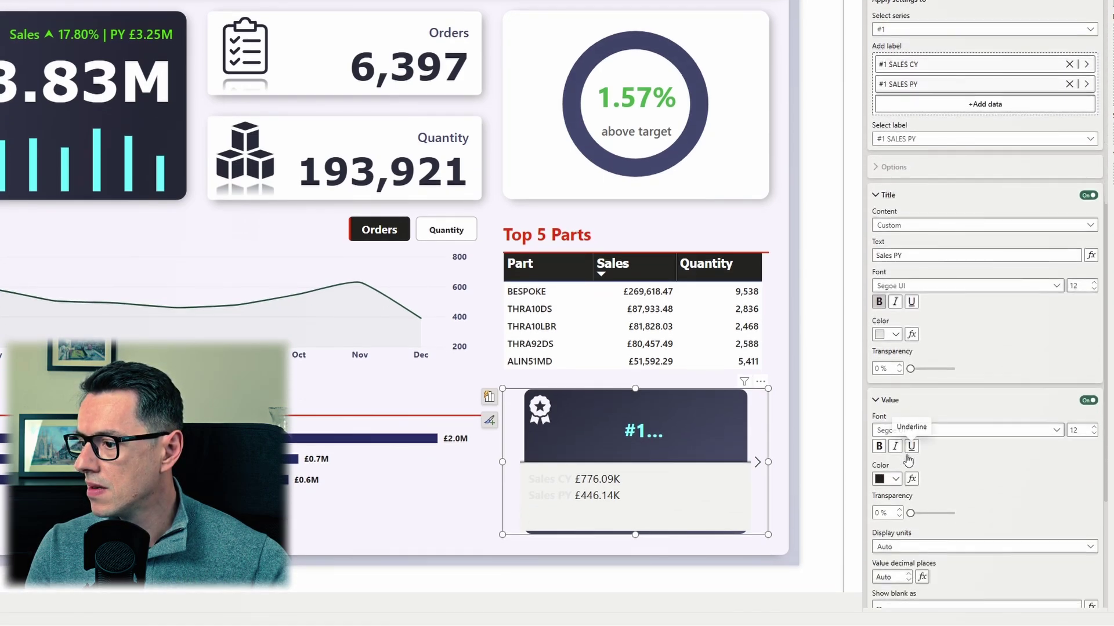
left_click(960, 430)
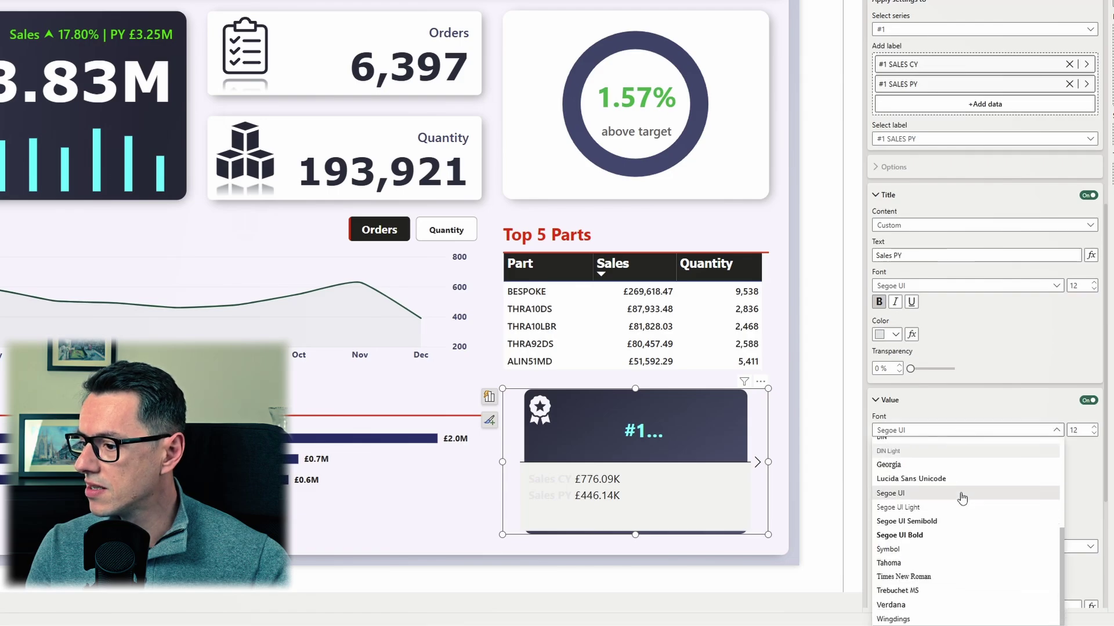
left_click(920, 604)
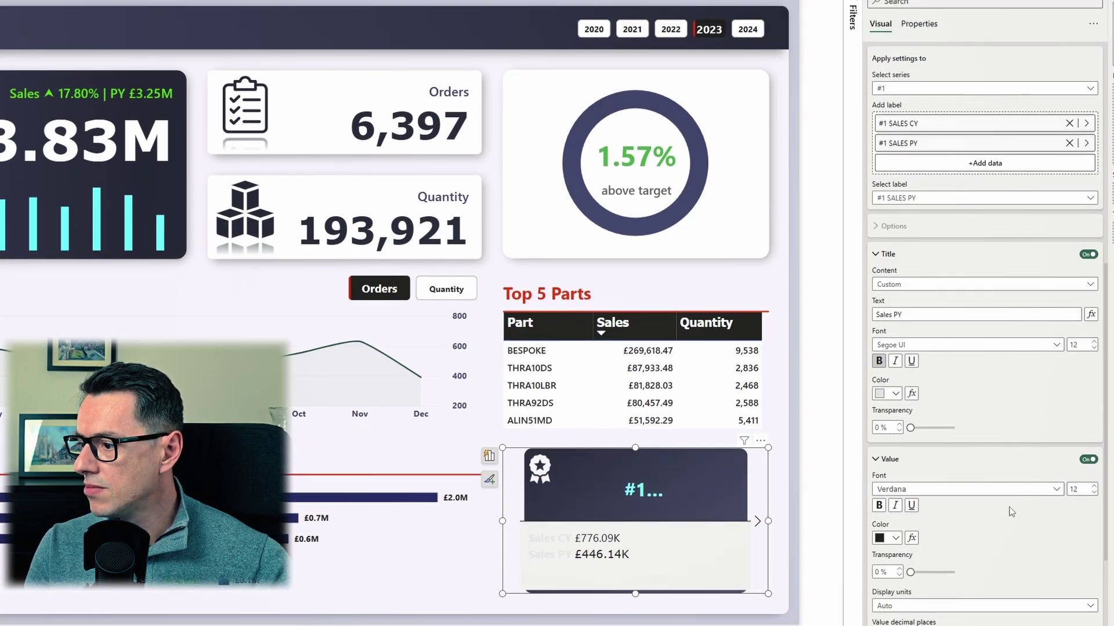
left_click(1093, 486)
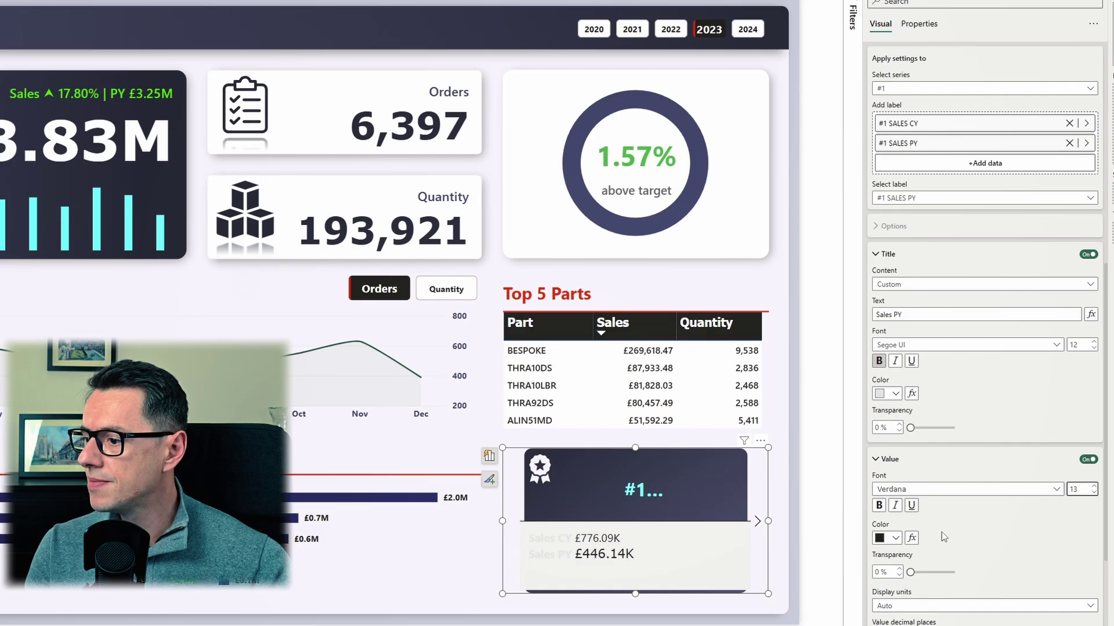
Make the #1 SALES PY reference label's value bold and color it white.
left_click(880, 505)
left_click(893, 539)
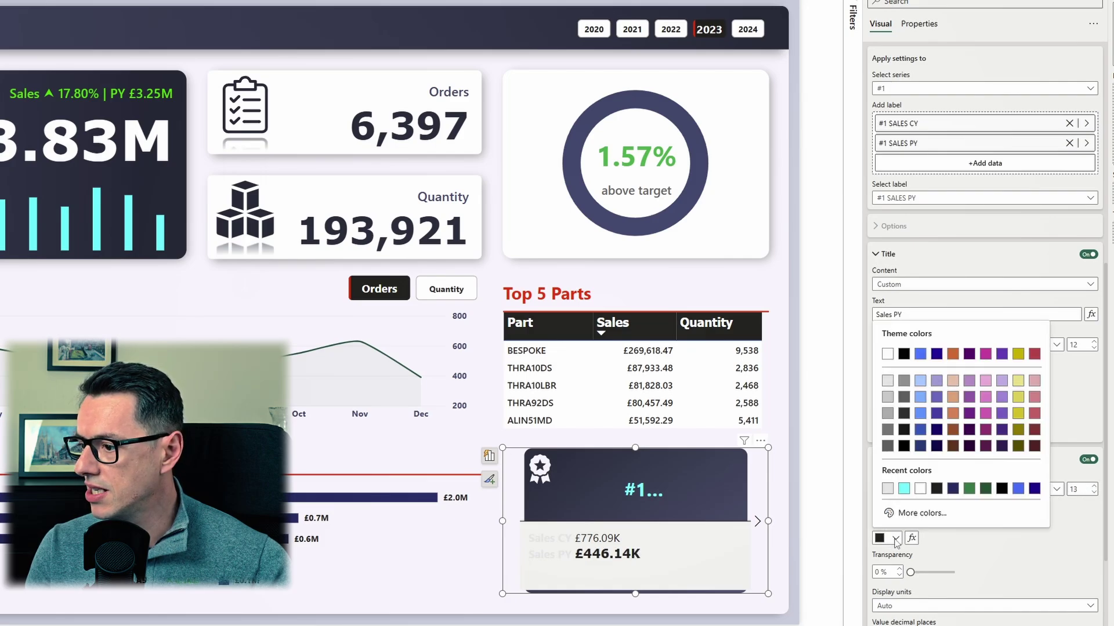
left_click(921, 489)
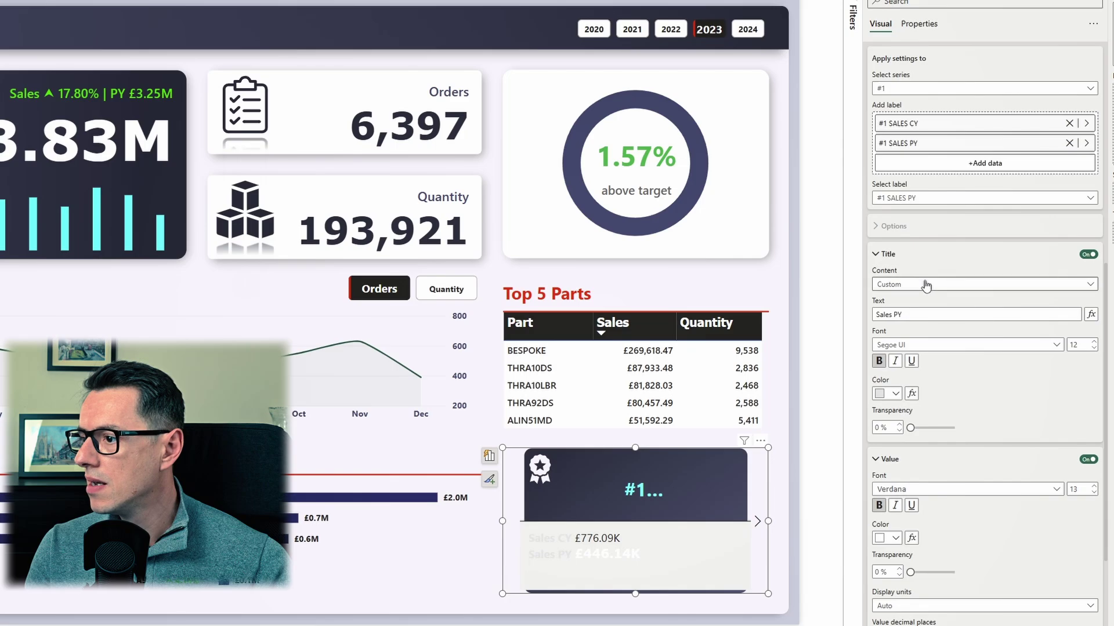
Format the #1 SALES CY reference label's value as Verdana, size 13, bold and white.
left_click(925, 200)
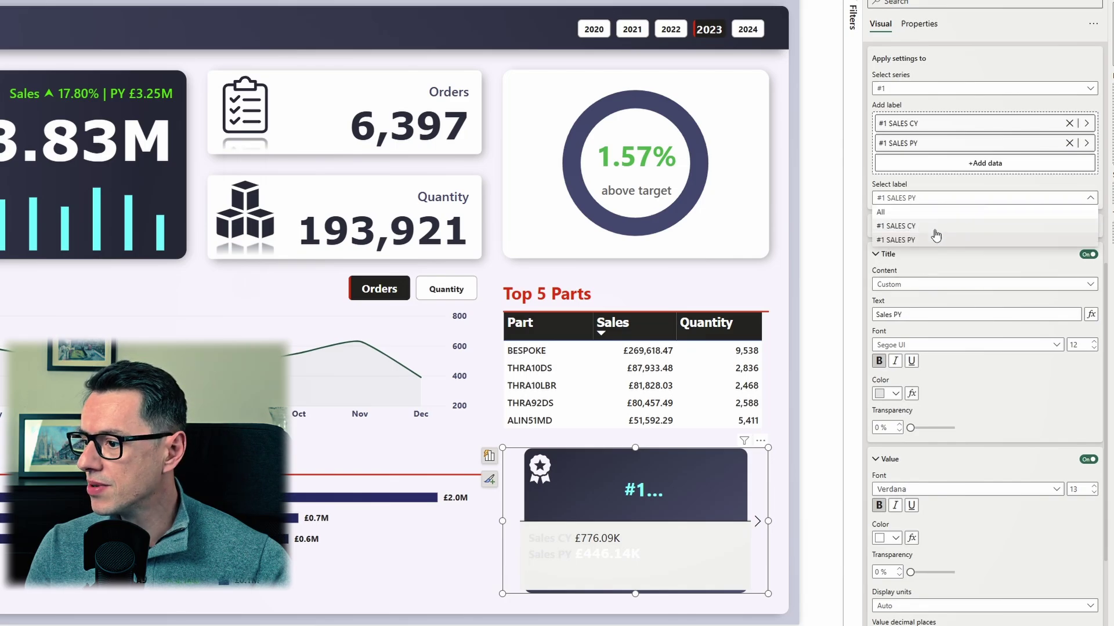
left_click(934, 231)
left_click(945, 464)
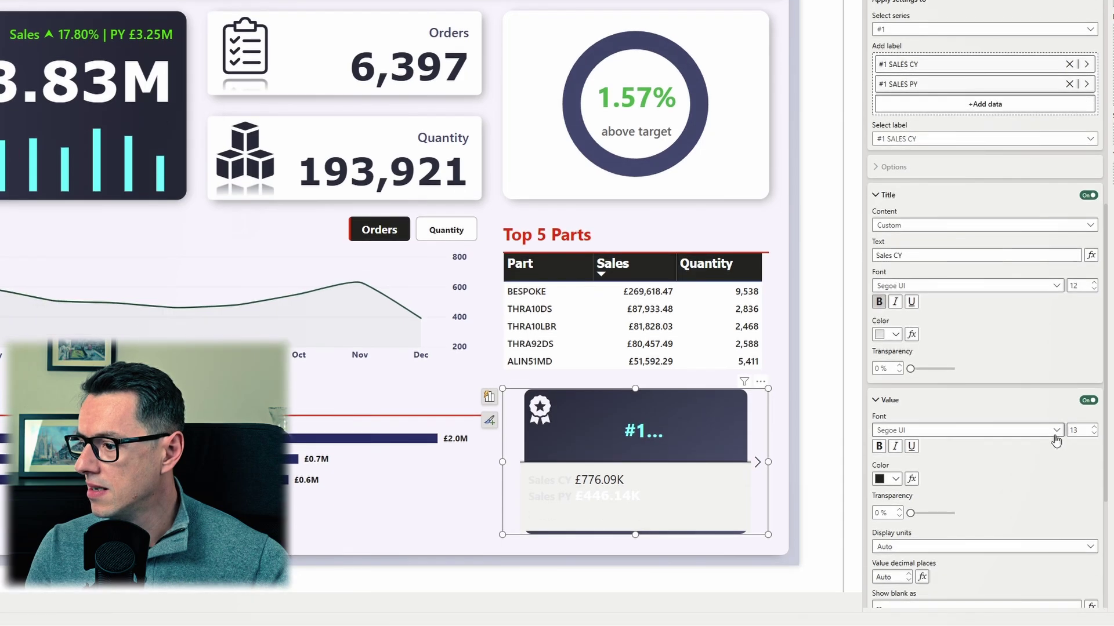
left_click(1056, 490)
scroll(994, 546, "down", 3)
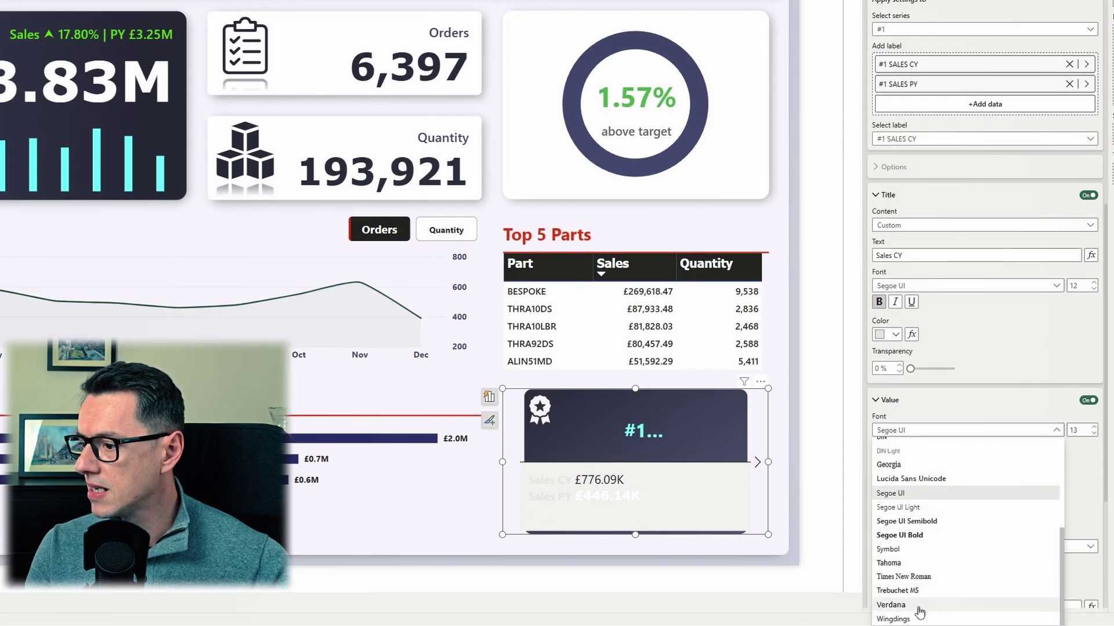
left_click(919, 606)
left_click(887, 479)
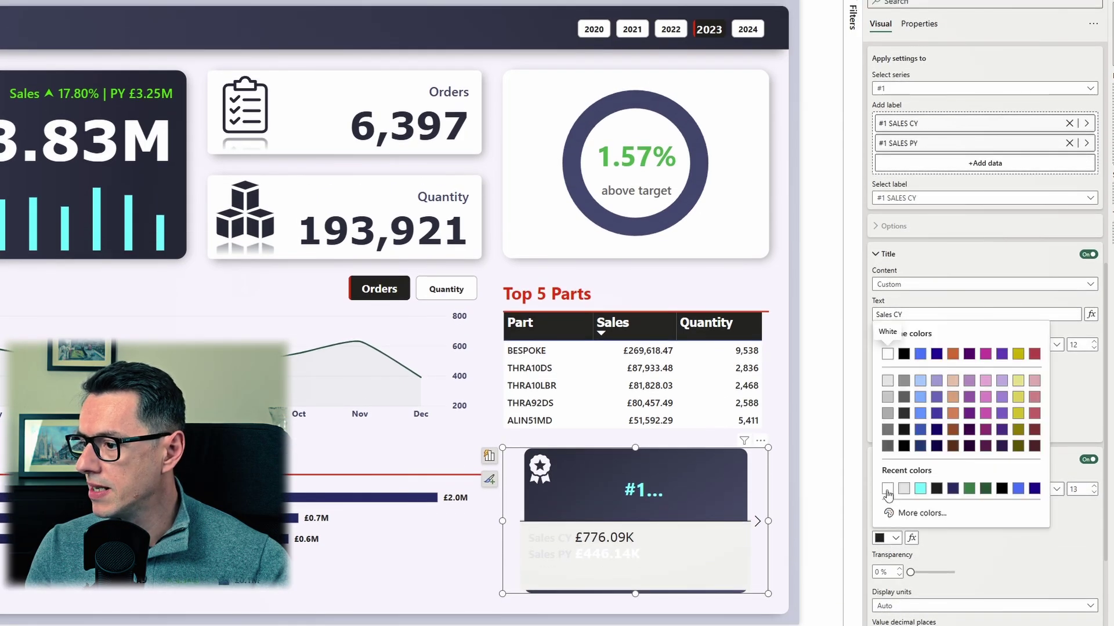
left_click(887, 491)
Turn off the reference label background for all labels of the #1 series.
scroll(972, 446, "down", 4)
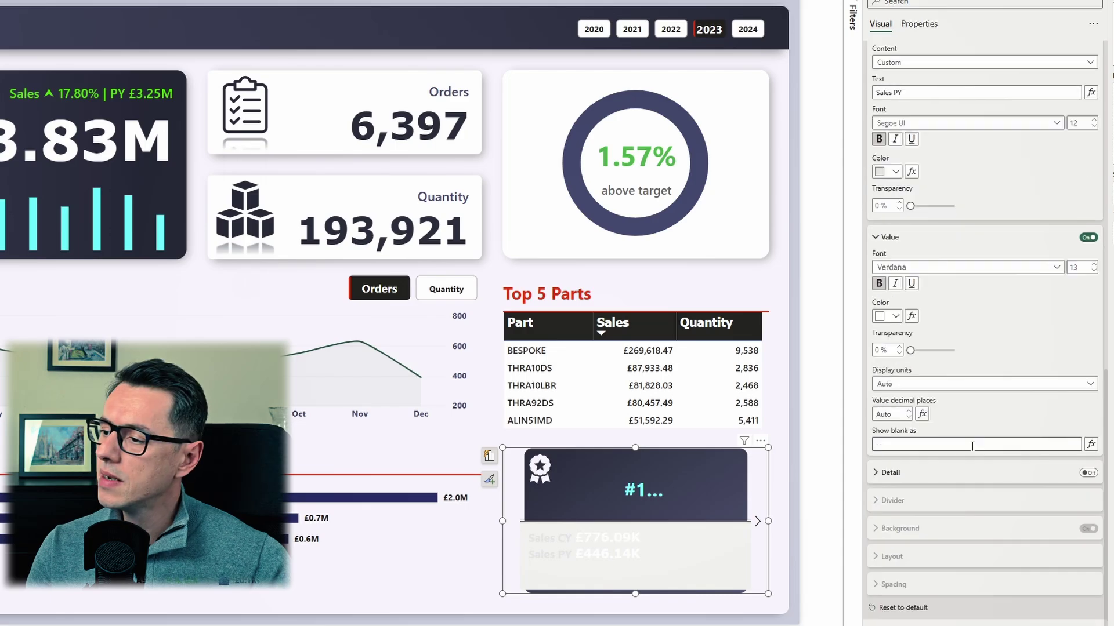
scroll(972, 445, "up", 1)
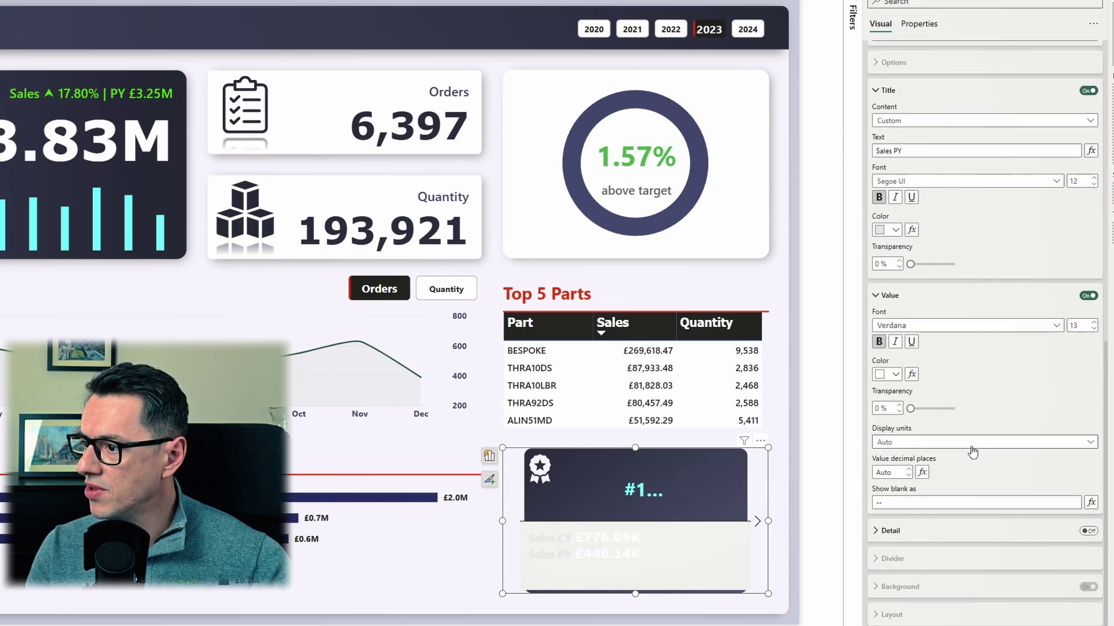
scroll(994, 276, "up", 2)
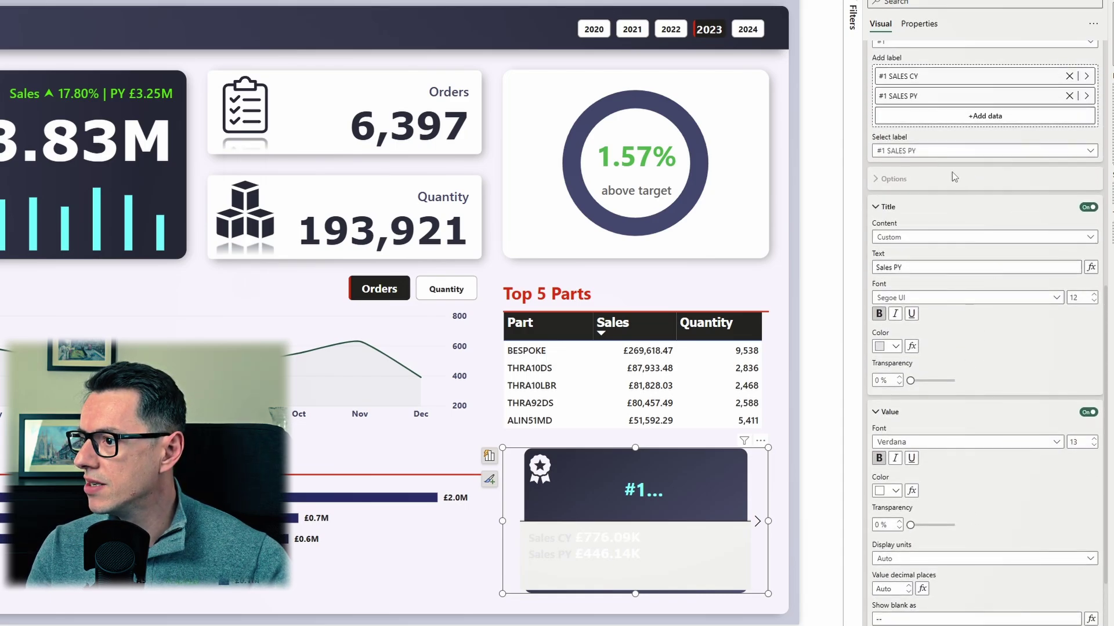
left_click(939, 152)
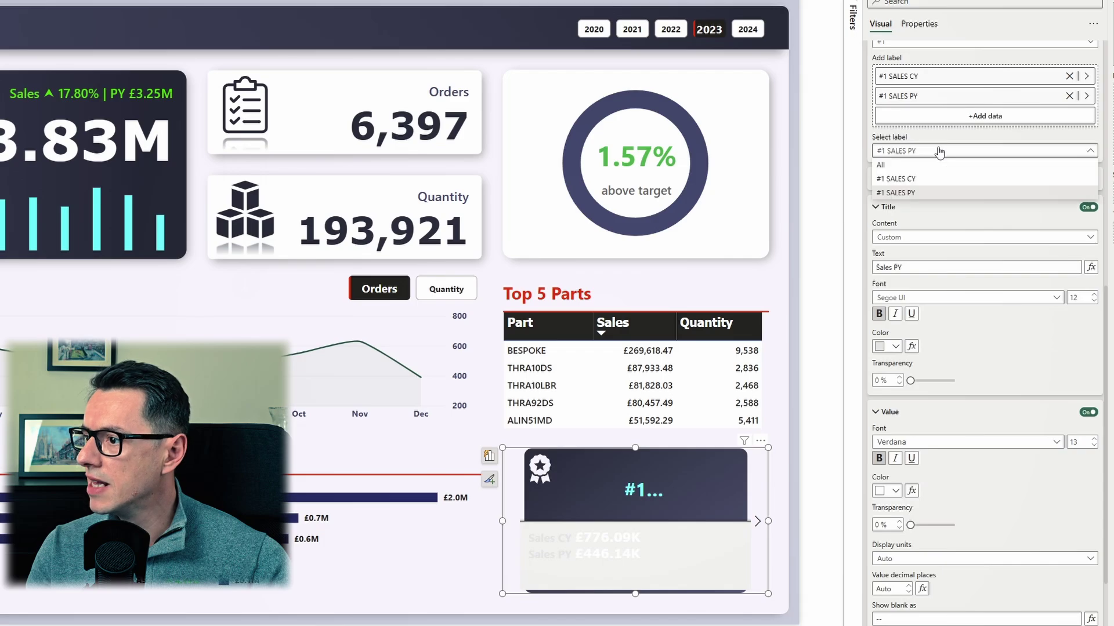
left_click(908, 167)
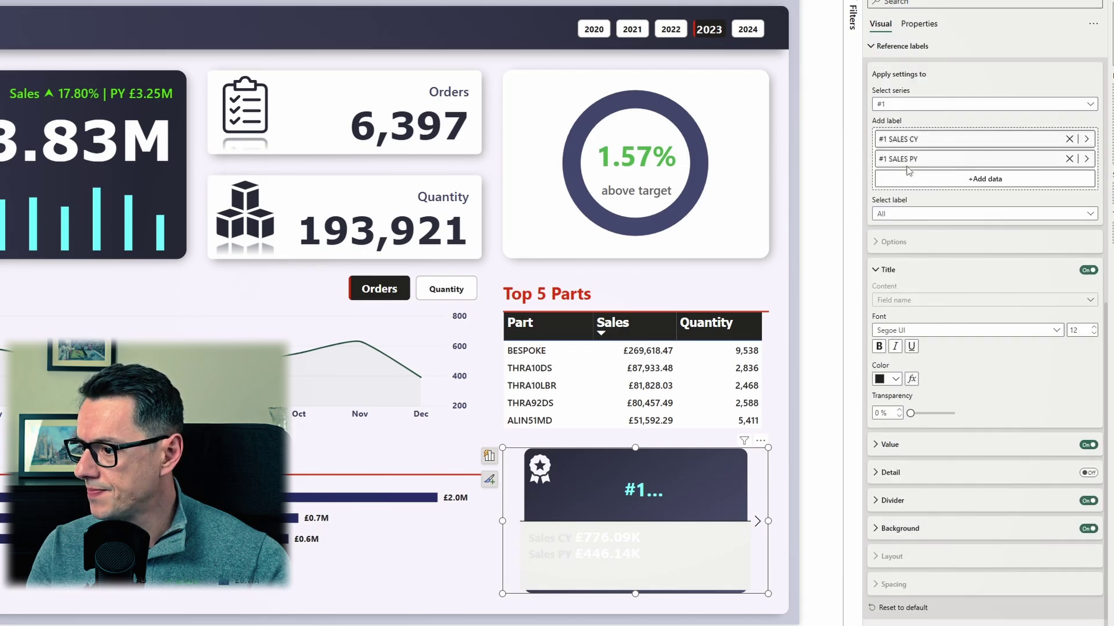
left_click(1091, 530)
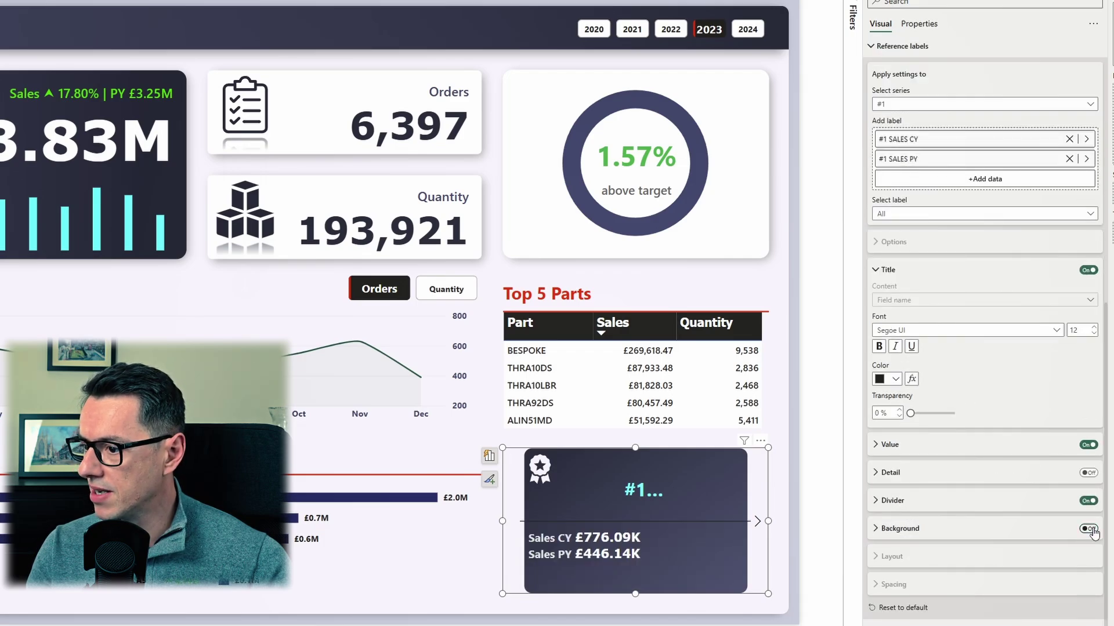
Color the #1 series' reference label divider white and turn off its Ignore padding option.
left_click(883, 502)
left_click(896, 530)
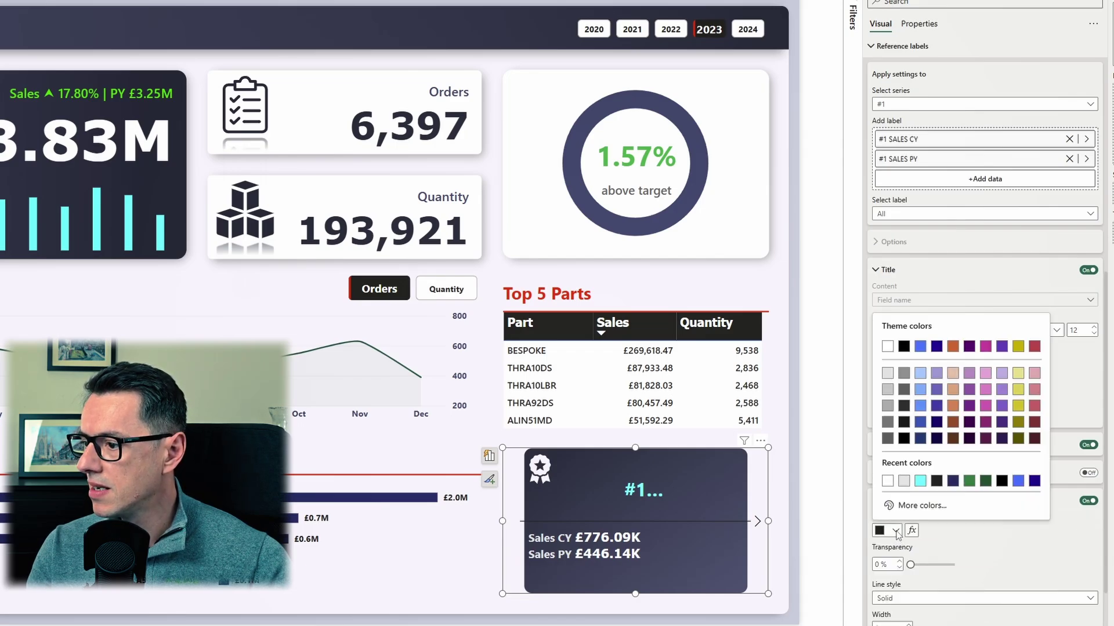
left_click(887, 481)
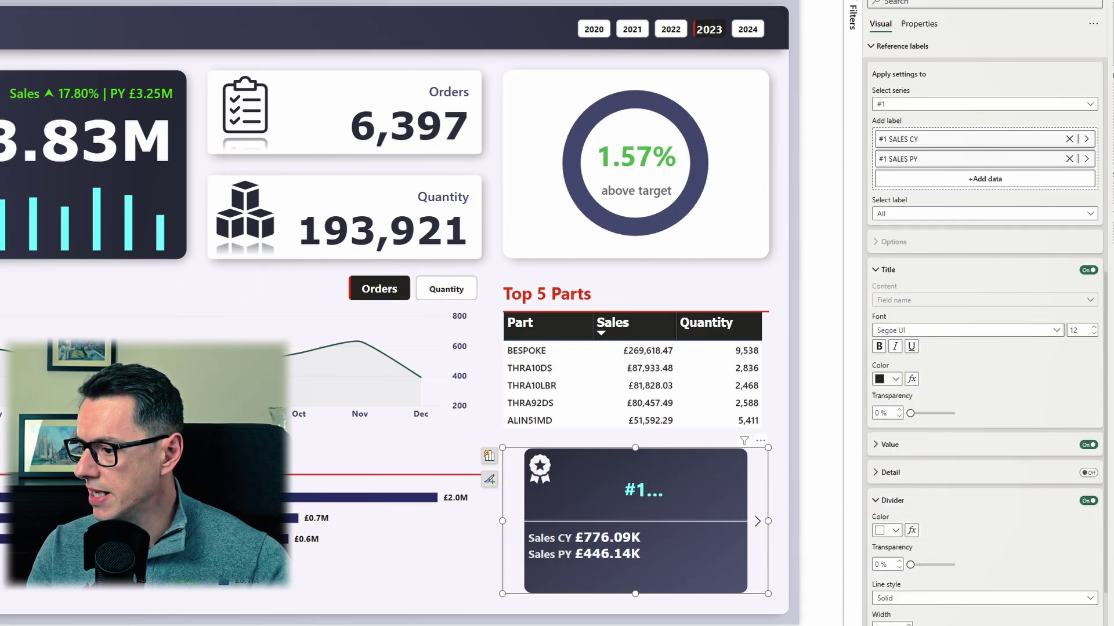
scroll(986, 464, "down", 1)
left_click(1088, 587)
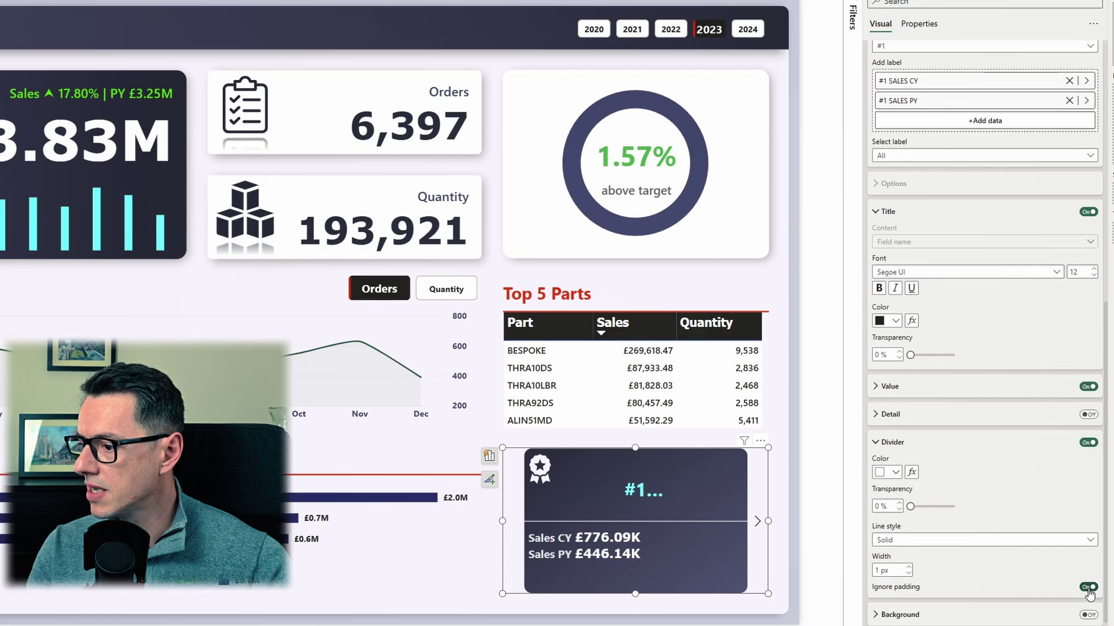
left_click(1088, 586)
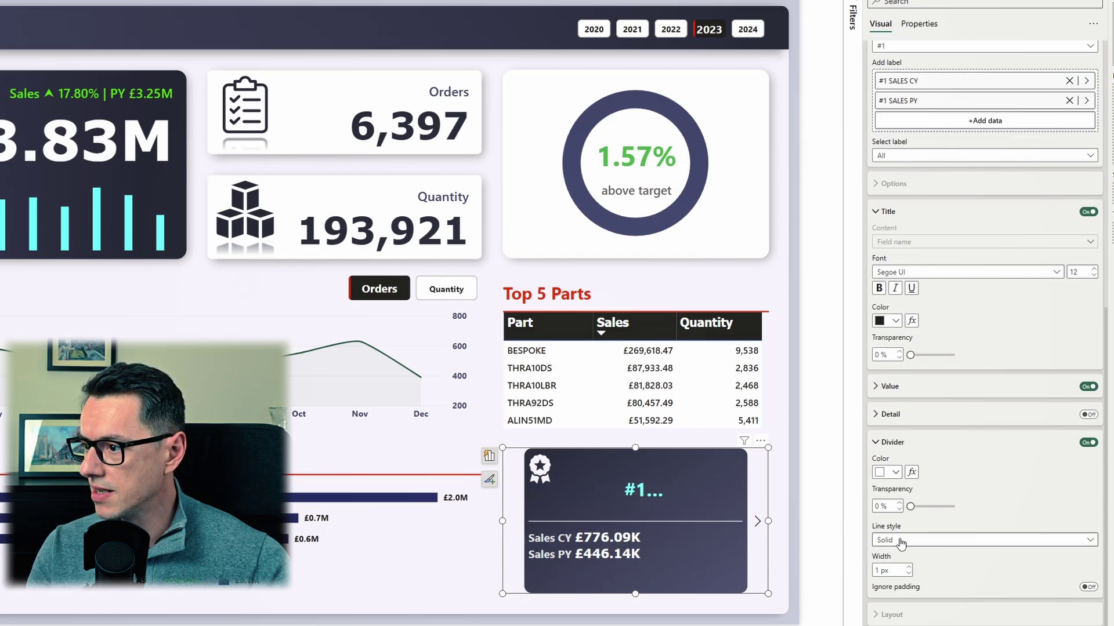
Center the reference labels horizontally for all series.
scroll(962, 514, "up", 5)
left_click(905, 281)
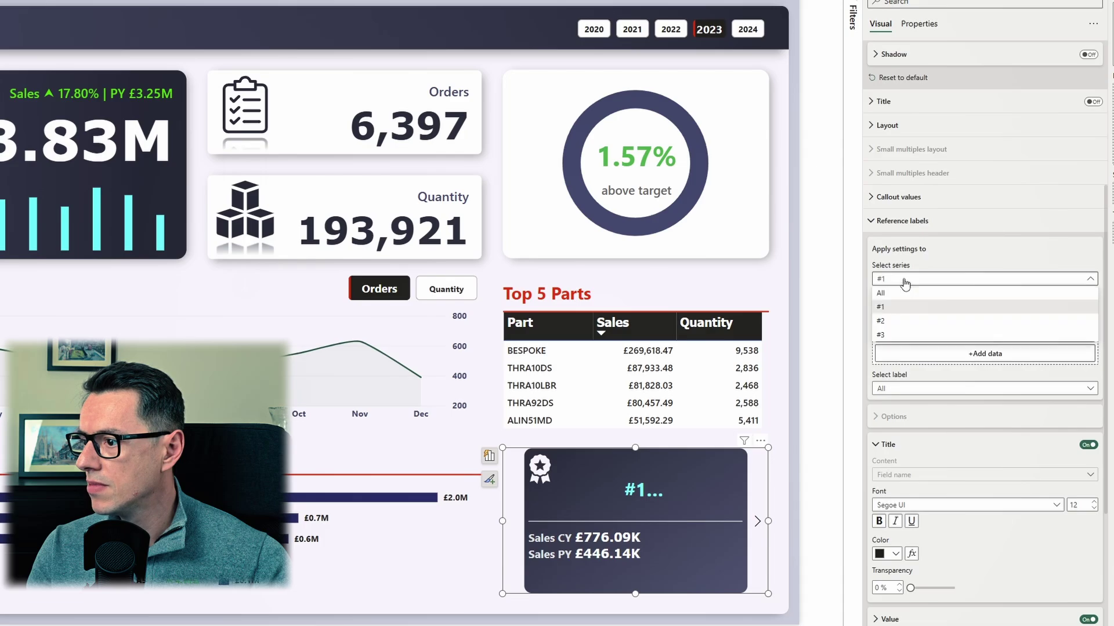
left_click(906, 294)
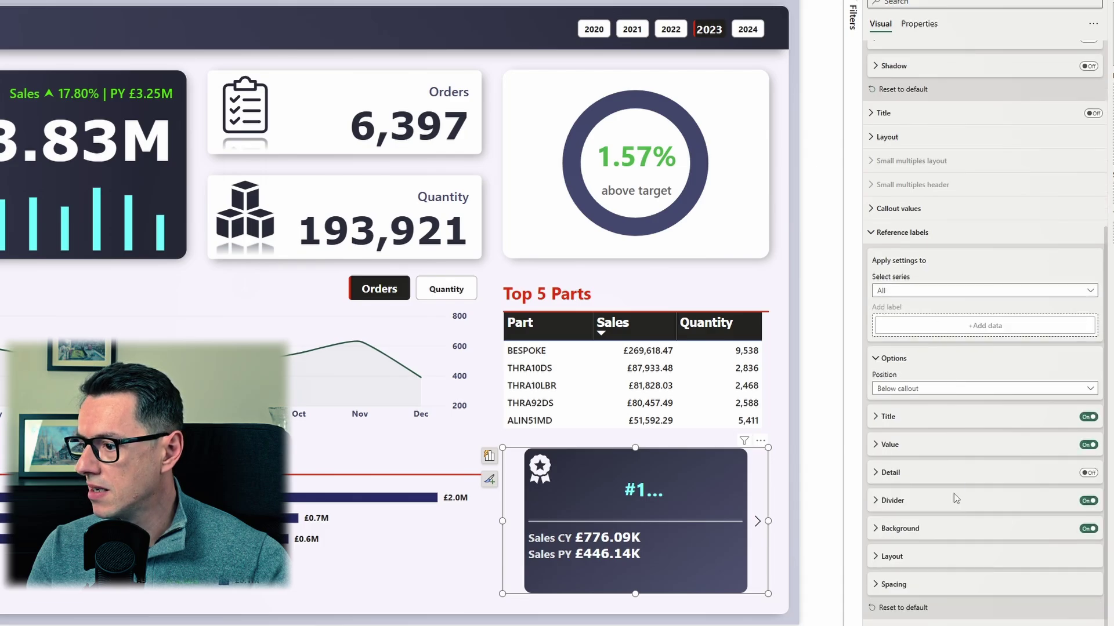
left_click(926, 558)
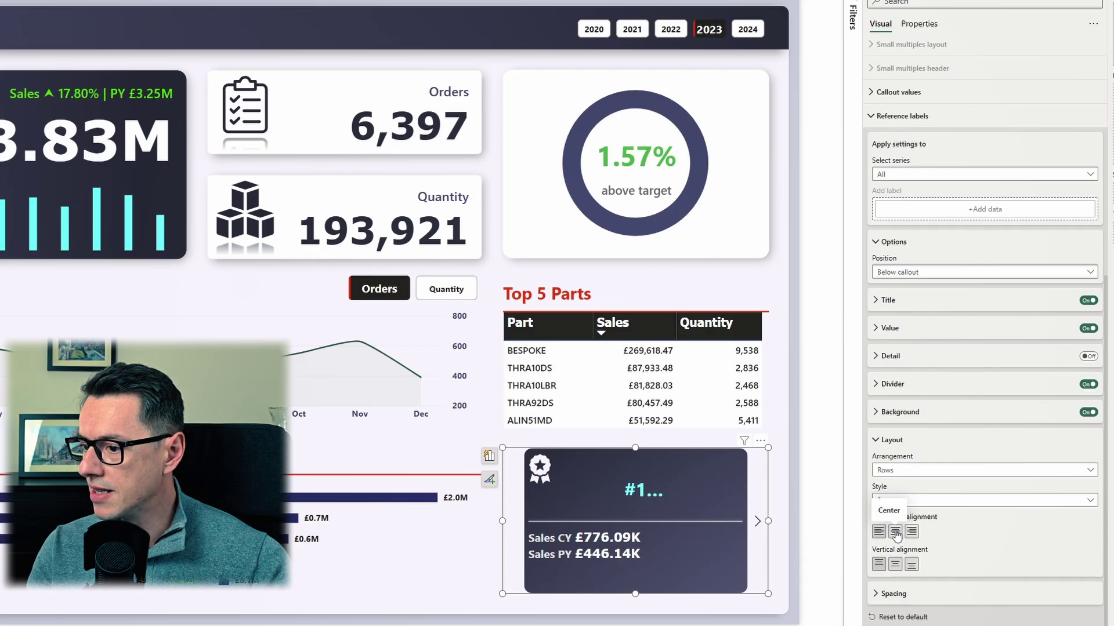
left_click(896, 531)
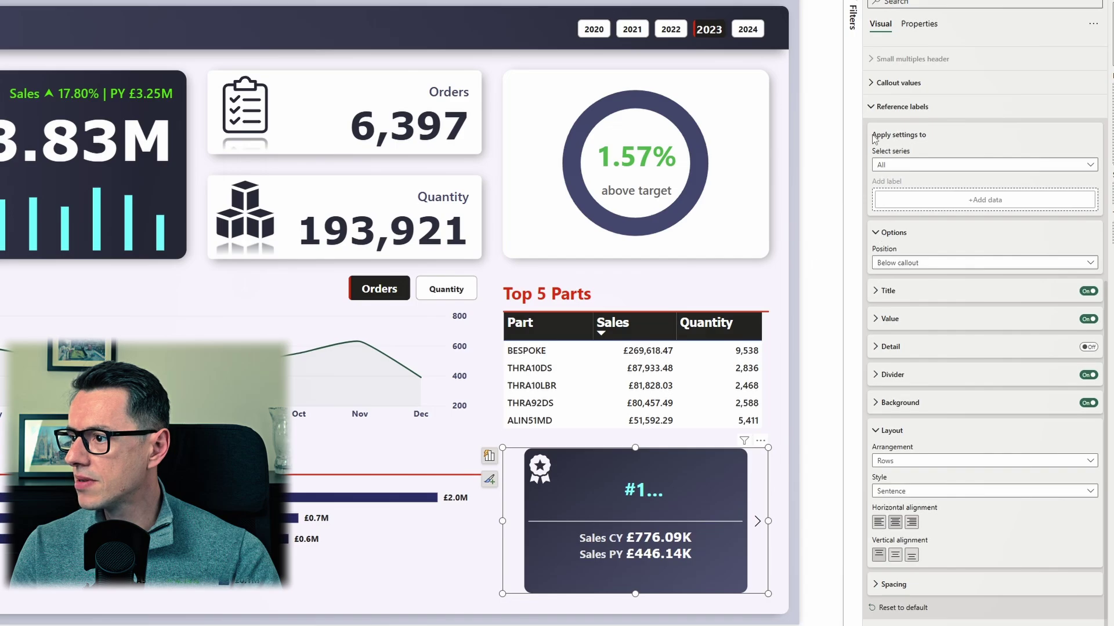
Set the callout size in the callout values layout to 60% for all series.
left_click(875, 107)
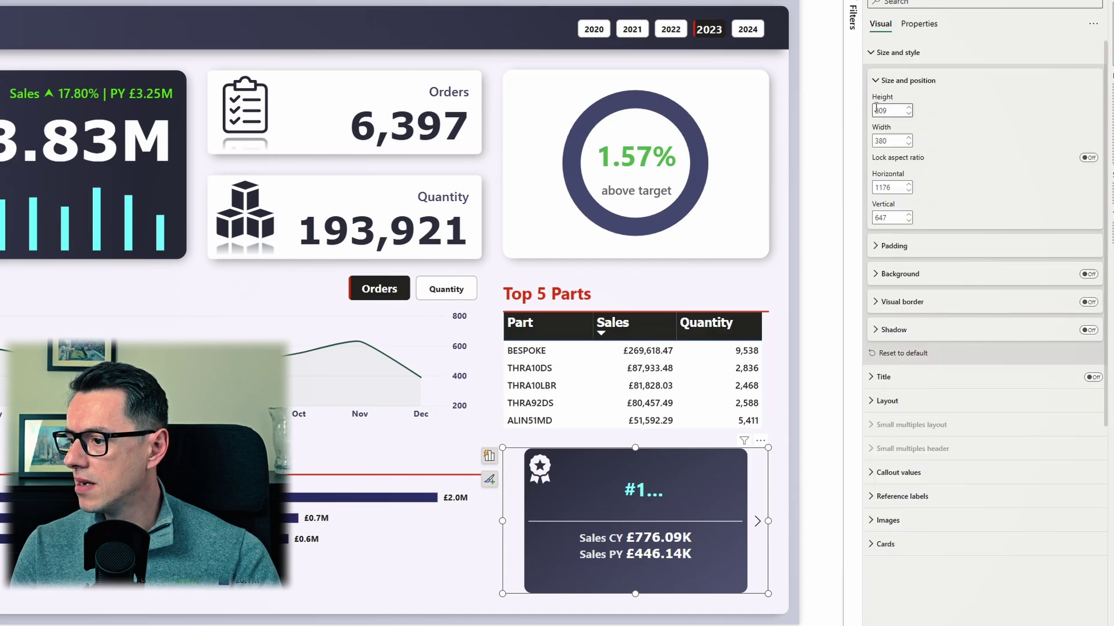
left_click(877, 472)
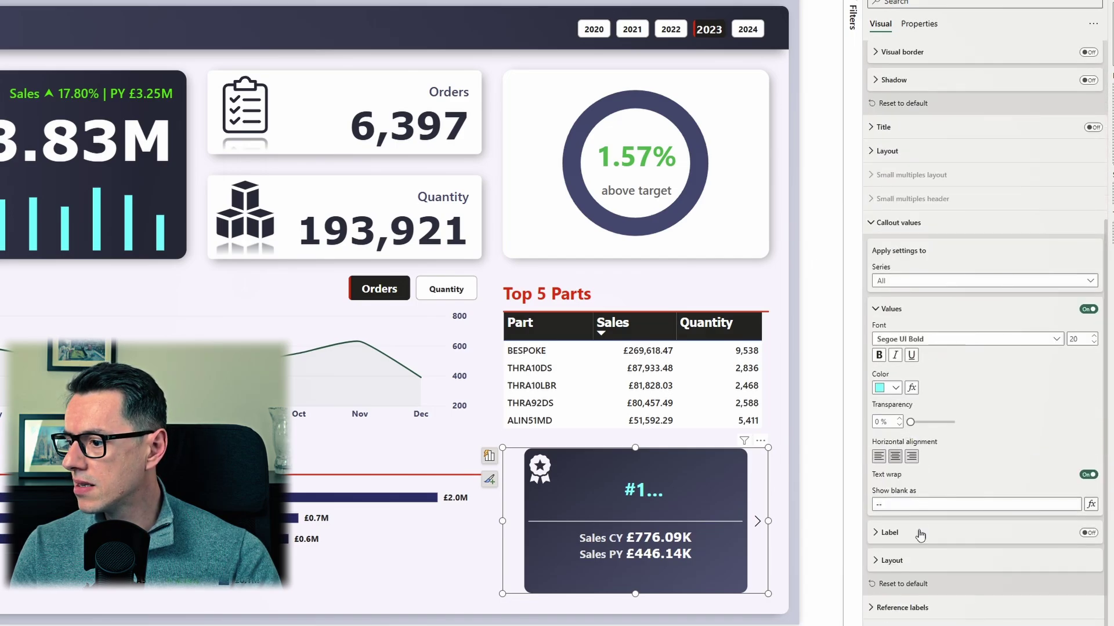
left_click(878, 562)
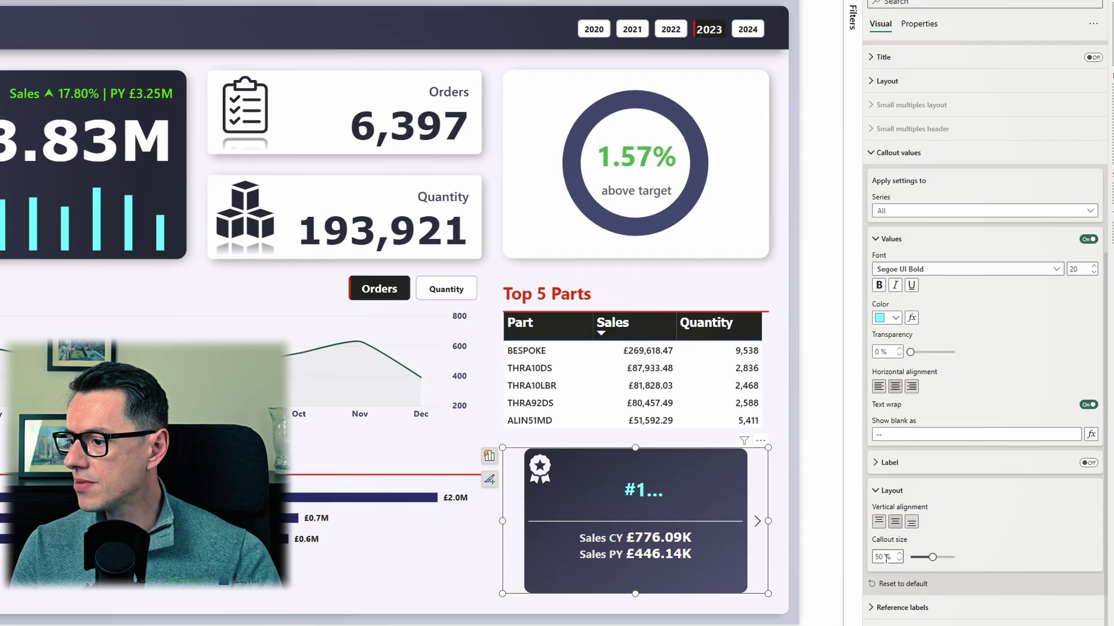
double_click(882, 555)
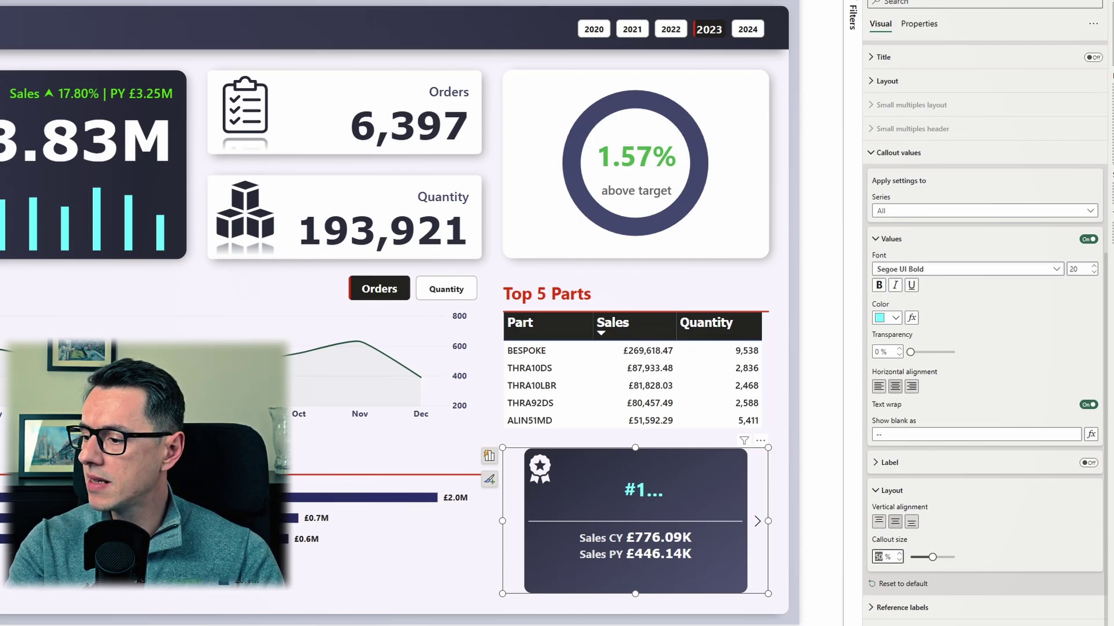
type("60")
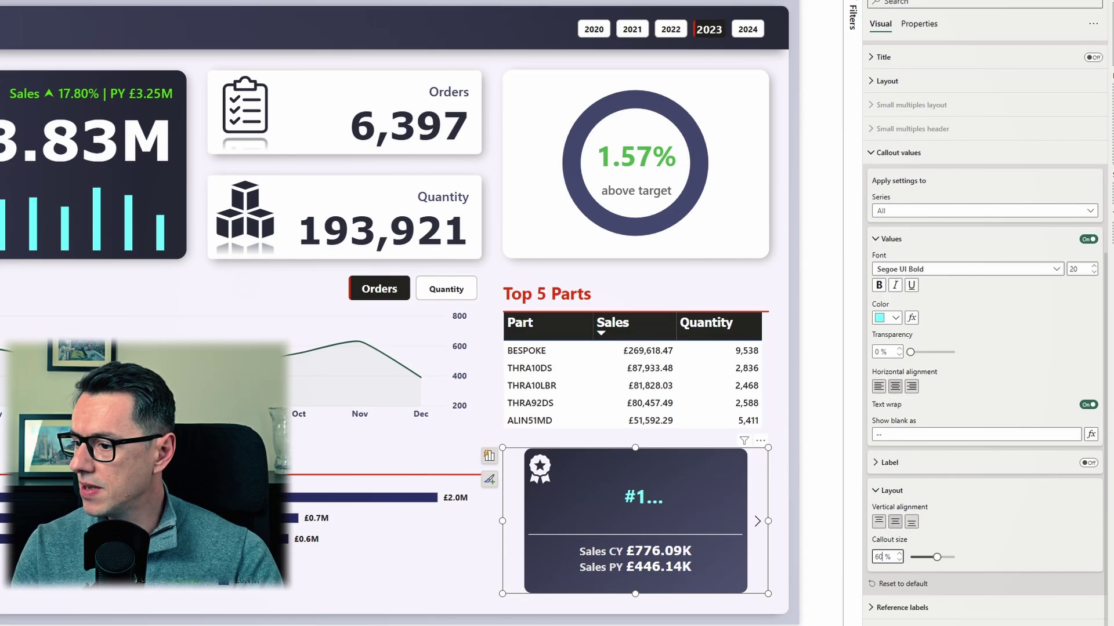
left_click(1028, 532)
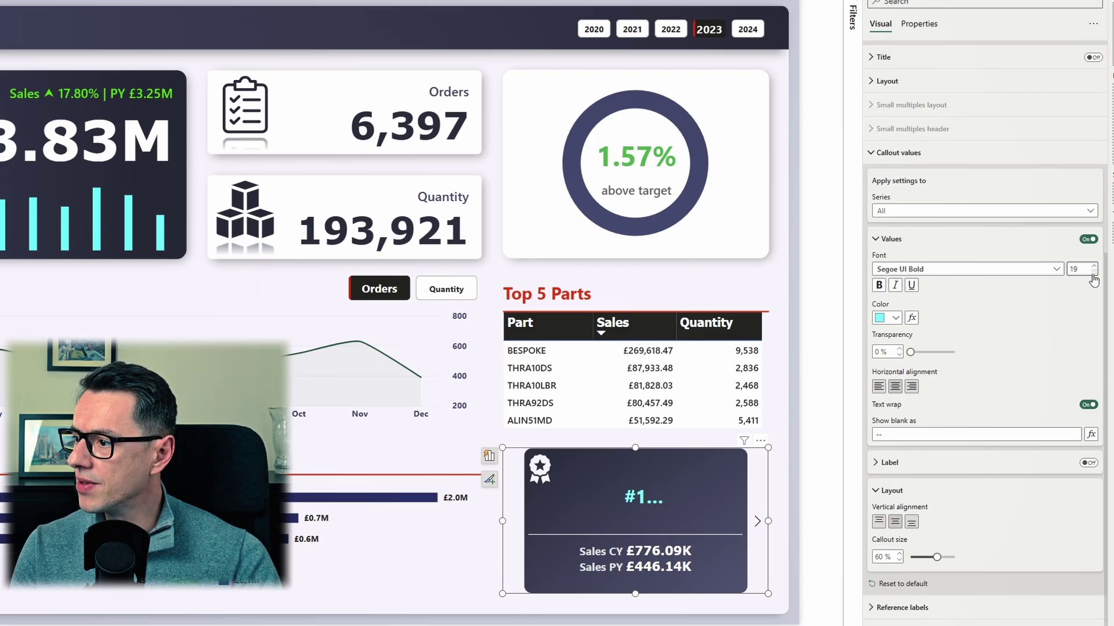
Reduce the callout values' font size to 18 and deselect the card.
left_click(1093, 273)
left_click(1093, 273)
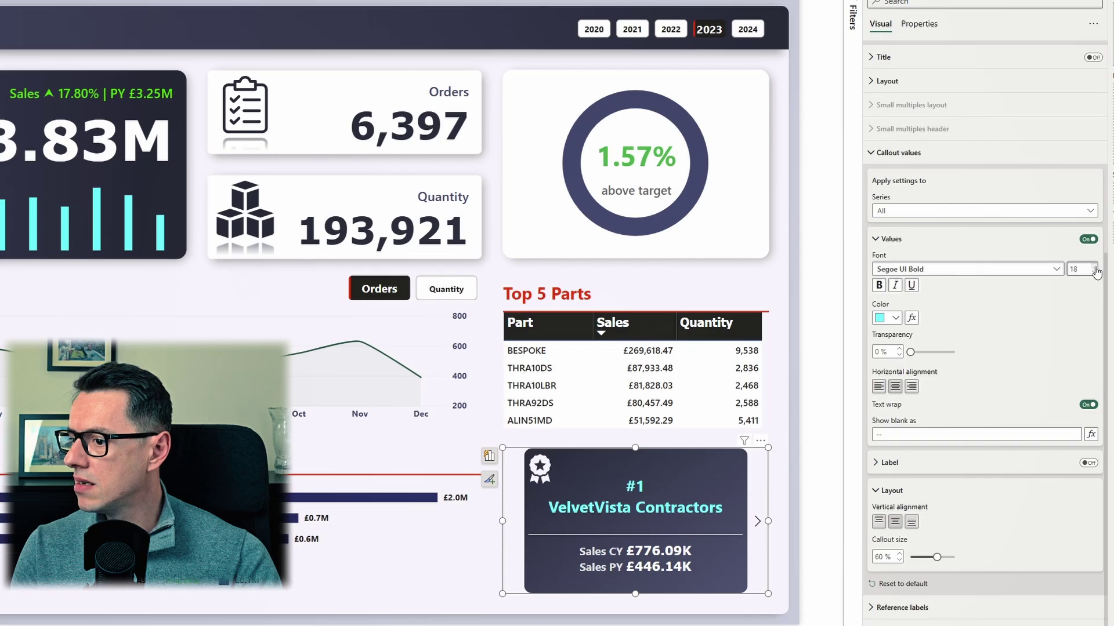
left_click(794, 531)
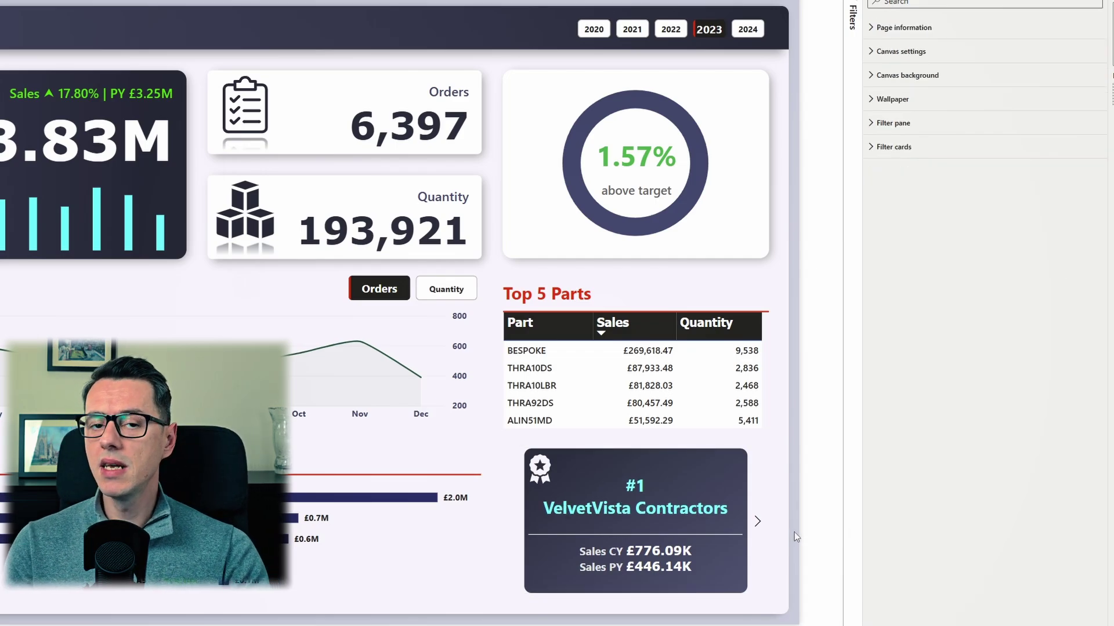
Page the top companies card forward to the #3 company to check its formatting.
left_click(753, 533)
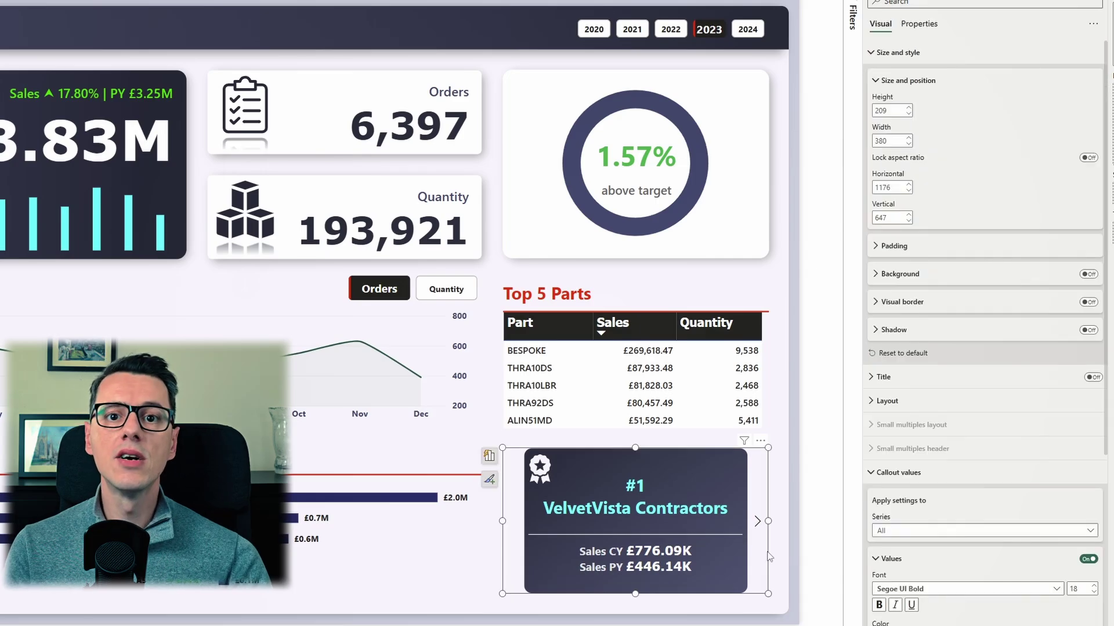
left_click(759, 522)
left_click(759, 522)
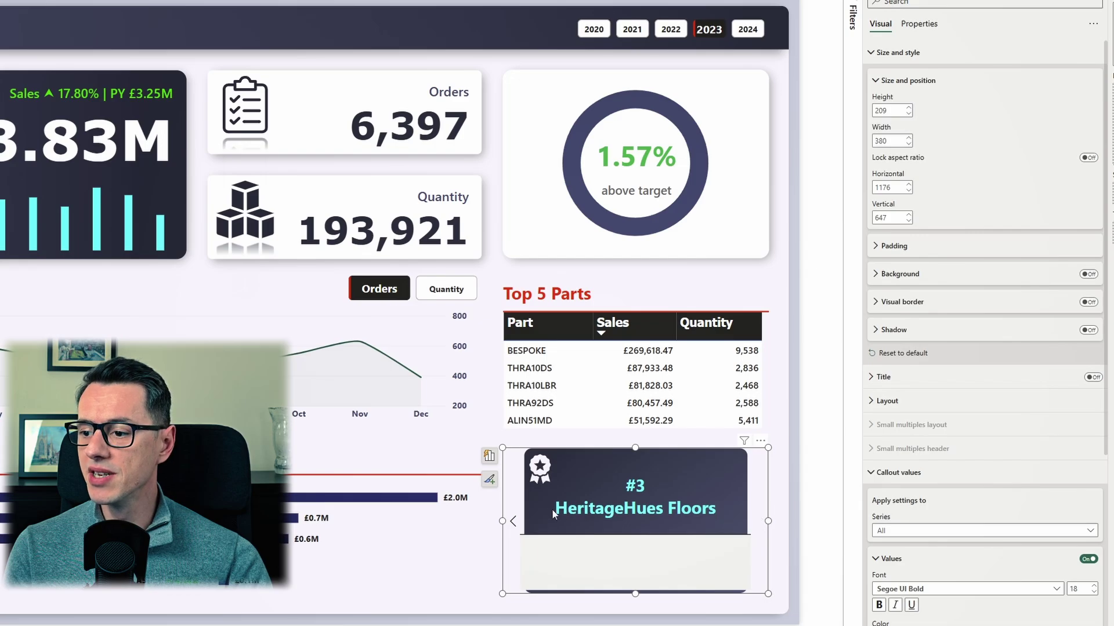